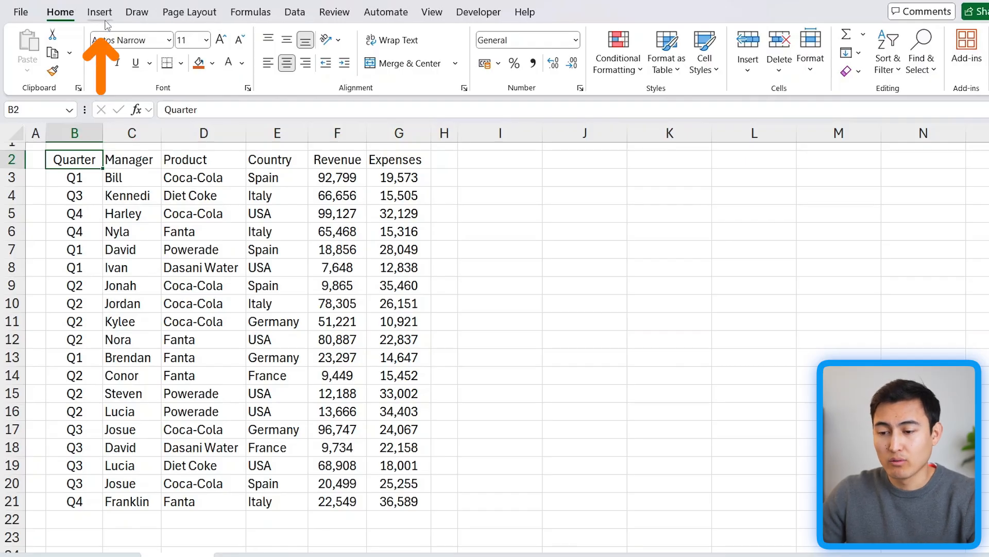
# Convert the data range B2:G21 into a table with headers.
pyautogui.click(102, 13)
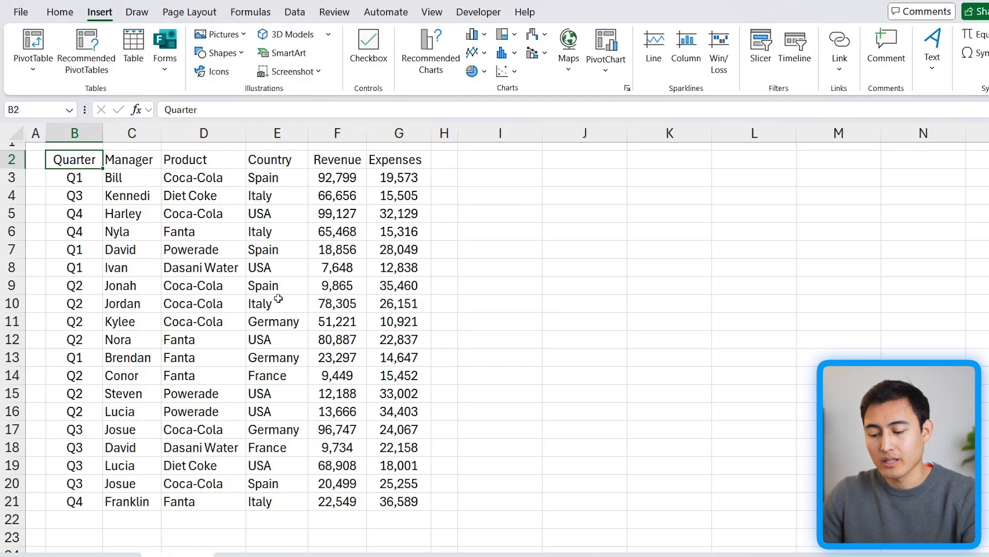
pyautogui.hotkey('ctrl', 't')
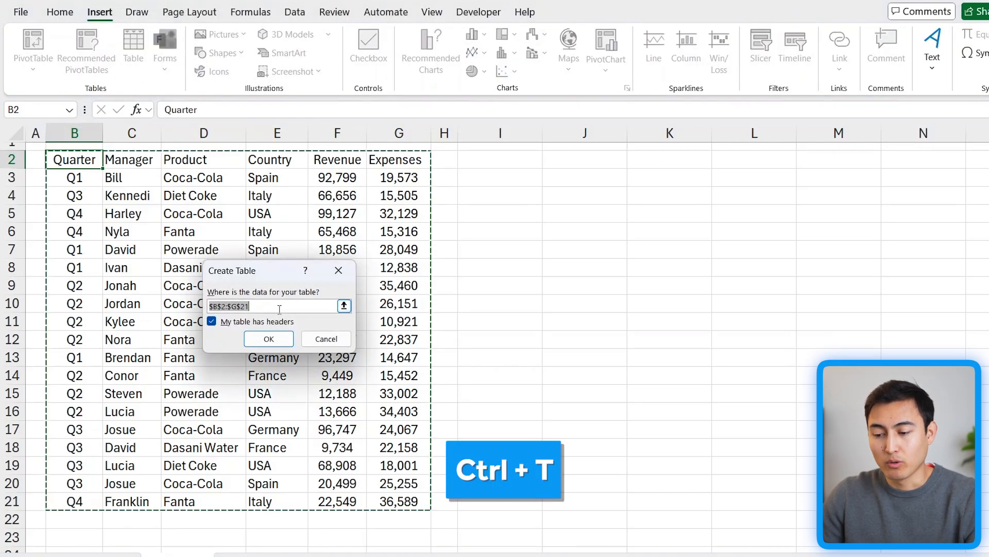
pyautogui.click(258, 338)
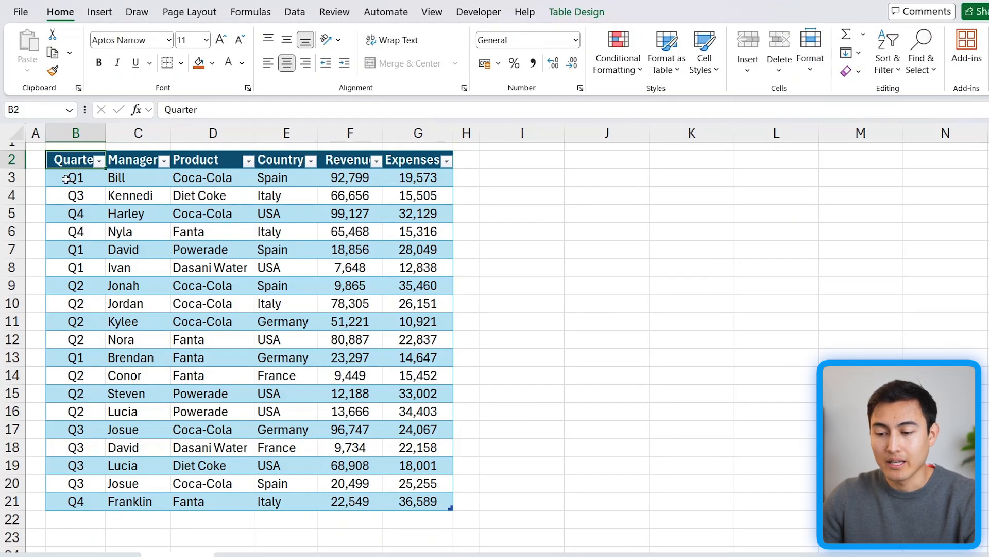
# Show the new table's design options and look through its available table styles.
pyautogui.click(65, 179)
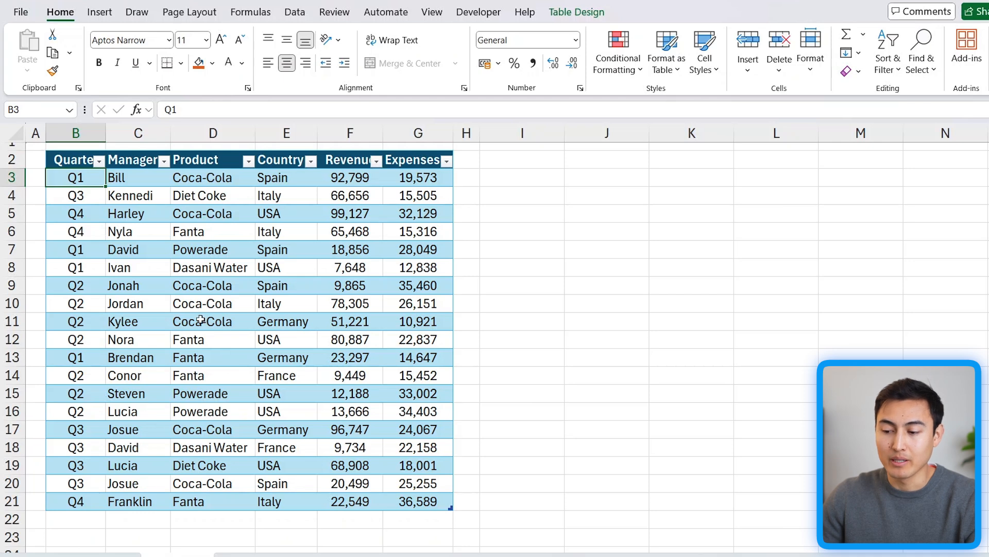
pyautogui.click(576, 14)
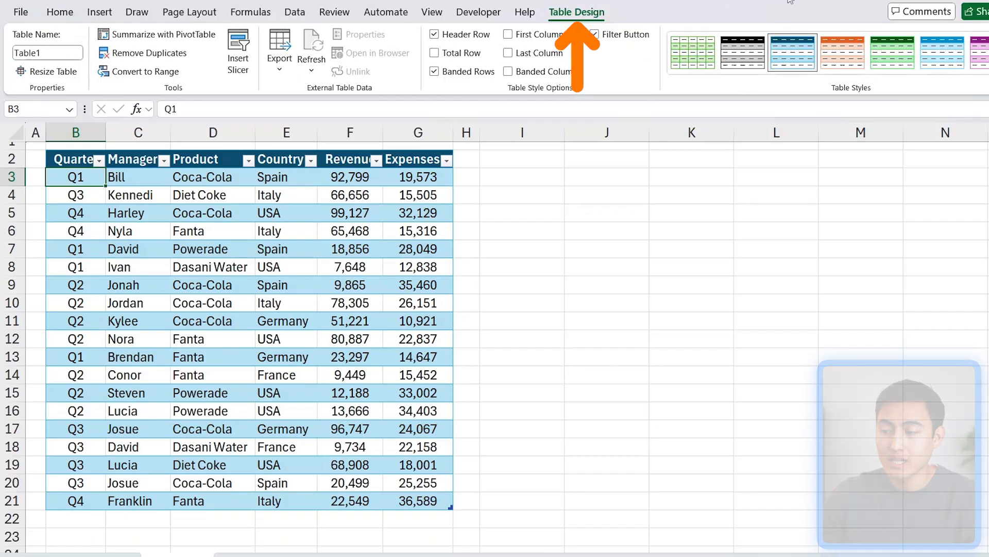
pyautogui.click(987, 54)
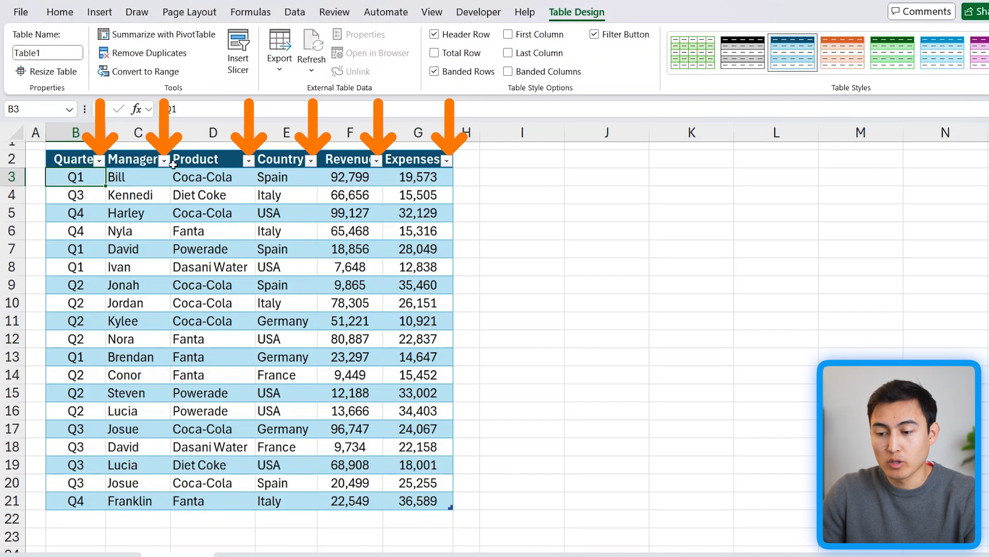
# Filter the Manager column to only the first listed manager, and undo that filter.
pyautogui.click(165, 161)
pyautogui.moveTo(165, 315)
pyautogui.click(69, 350)
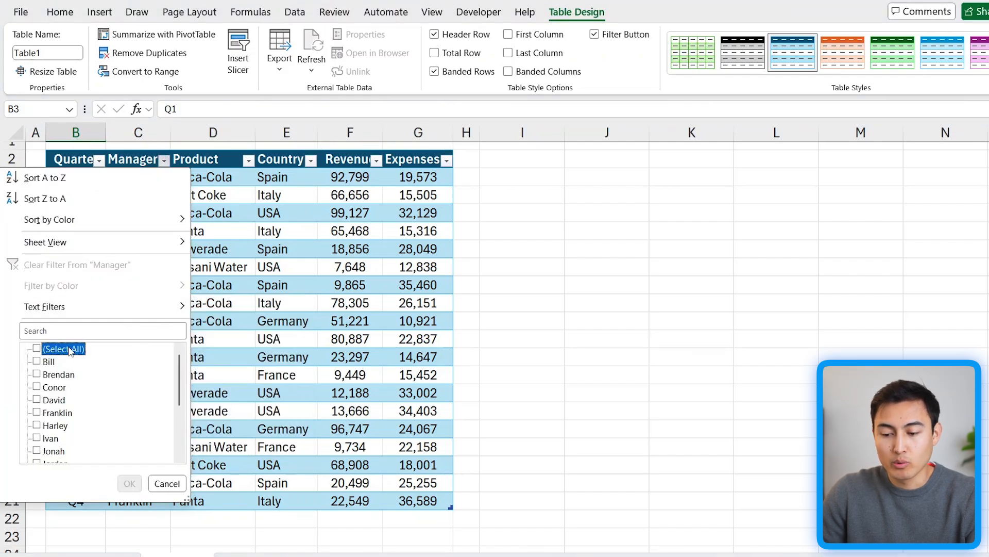
pyautogui.click(48, 366)
pyautogui.click(130, 484)
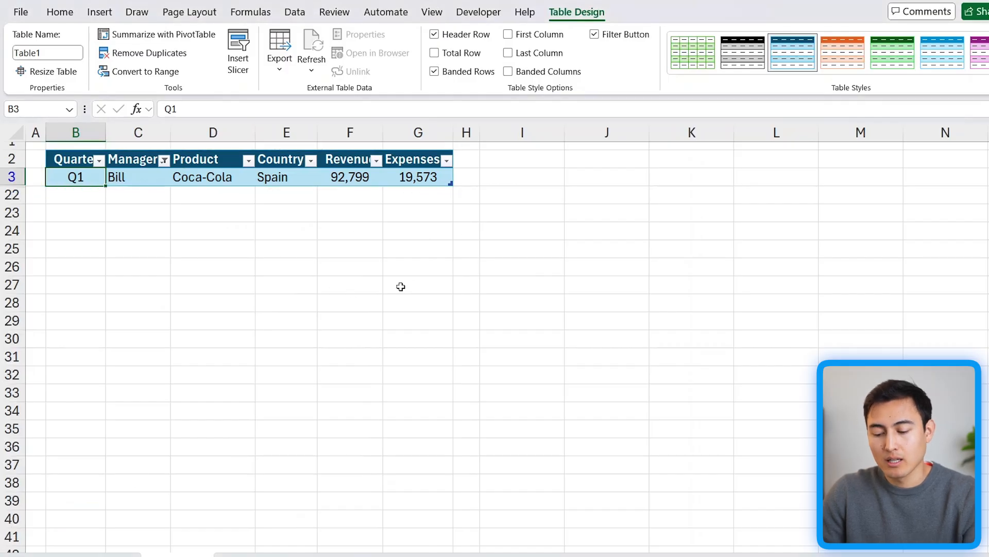
pyautogui.hotkey('ctrl', 'z')
pyautogui.click(144, 290)
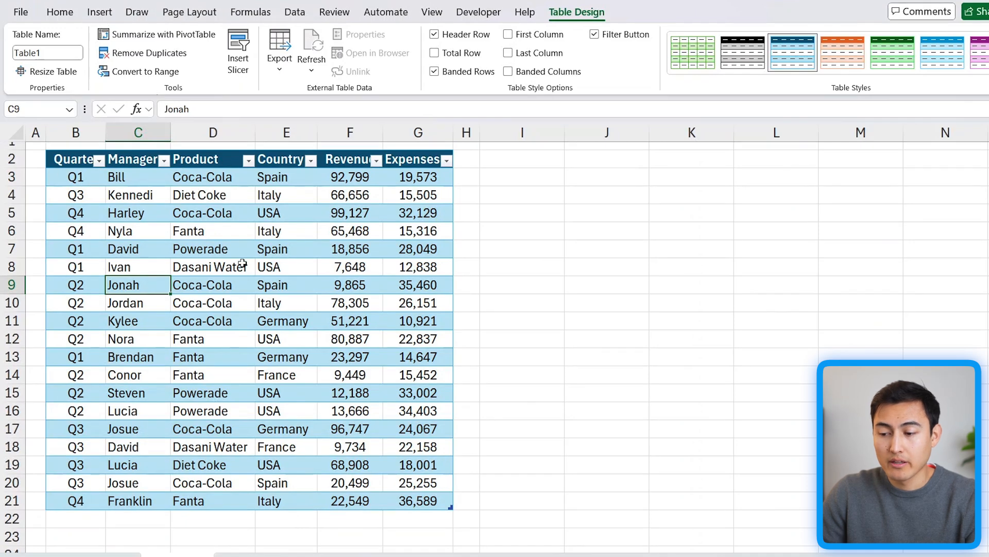
pyautogui.scroll(-2, 241, 270)
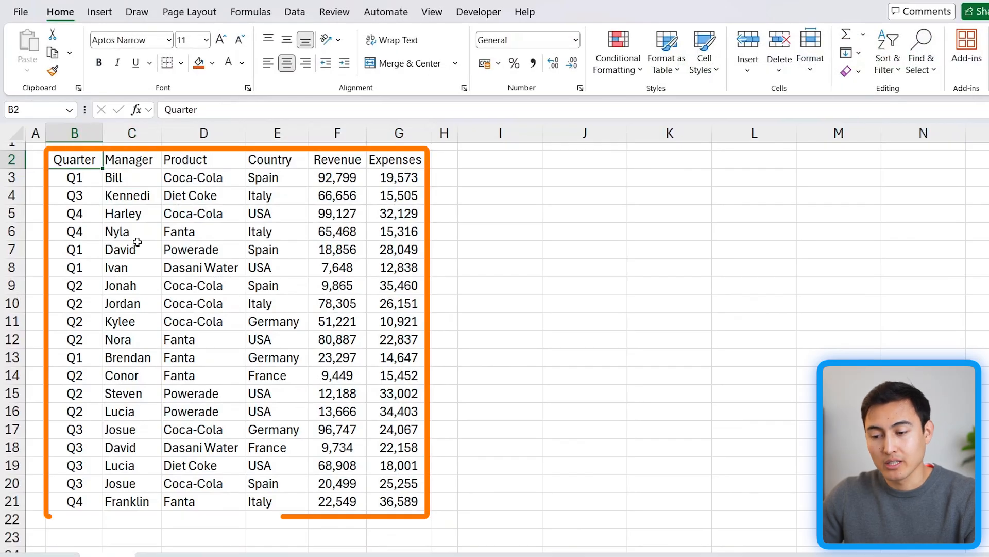
pyautogui.scroll(-5, 137, 241)
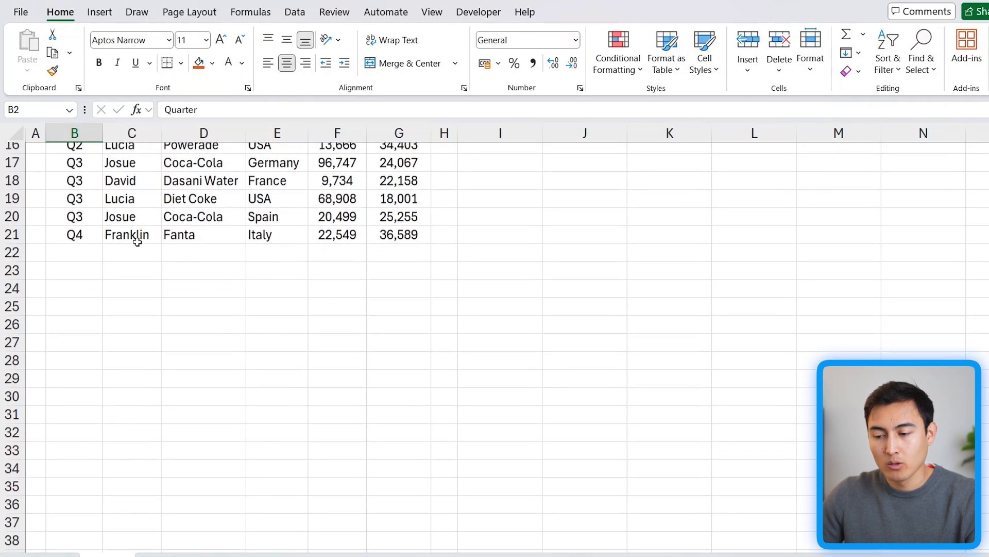
pyautogui.click(329, 199)
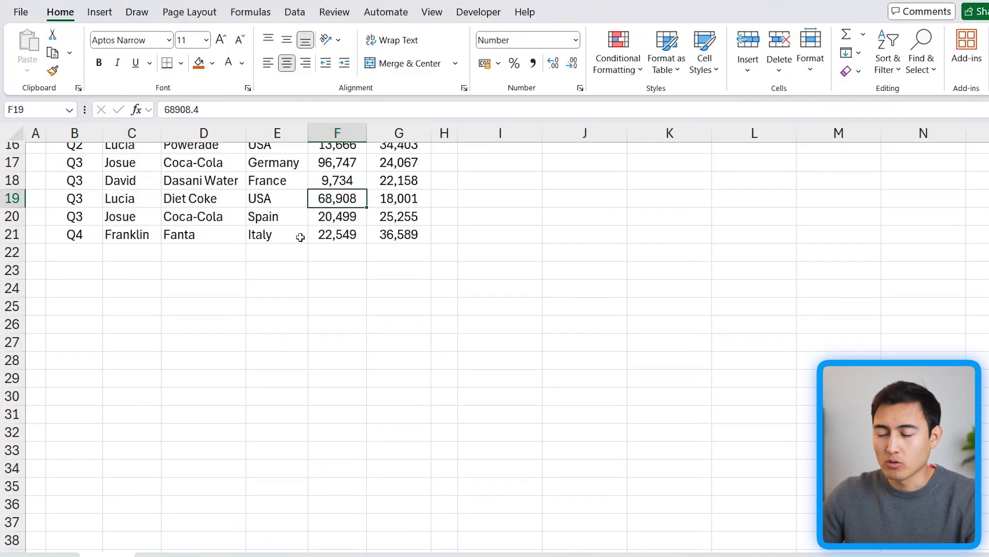
pyautogui.scroll(5, 301, 236)
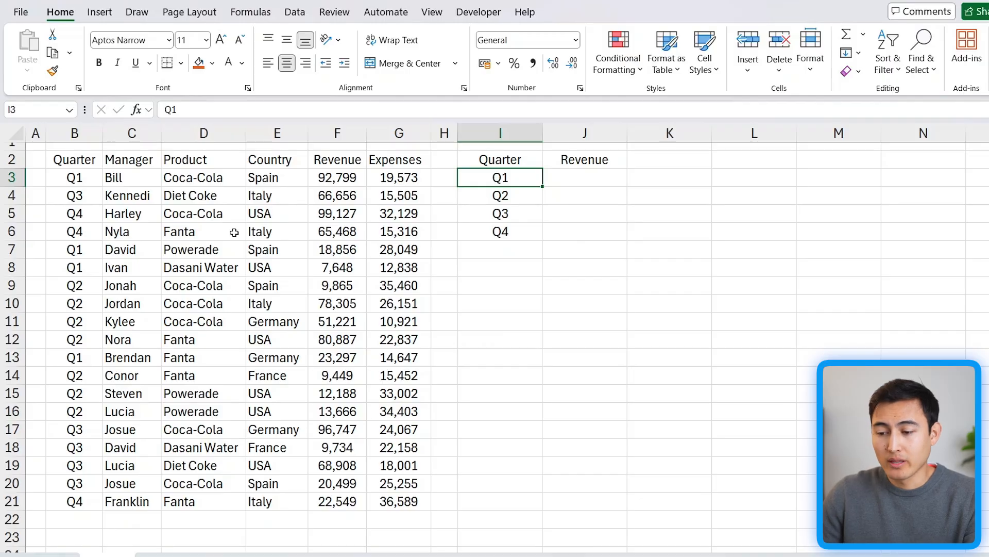
pyautogui.click(234, 232)
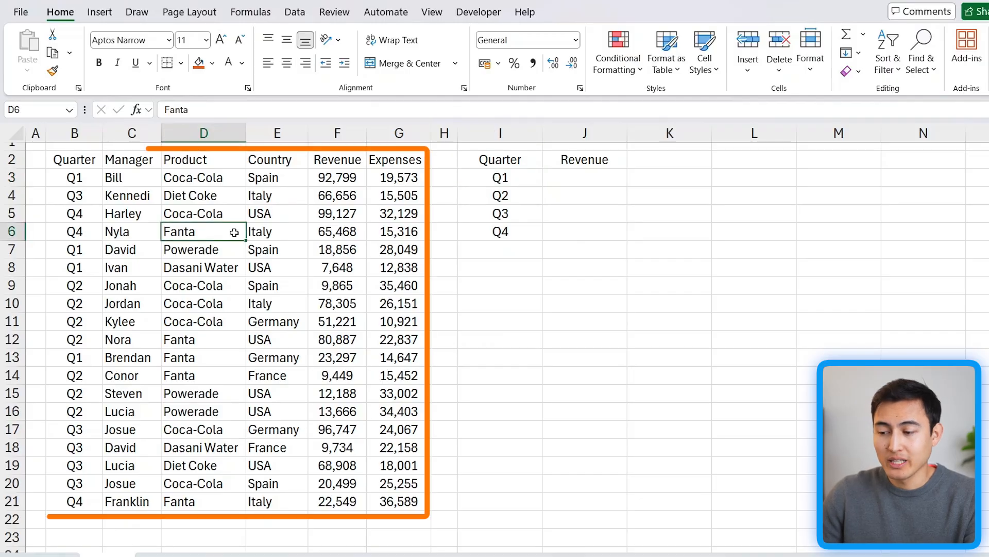
pyautogui.click(477, 178)
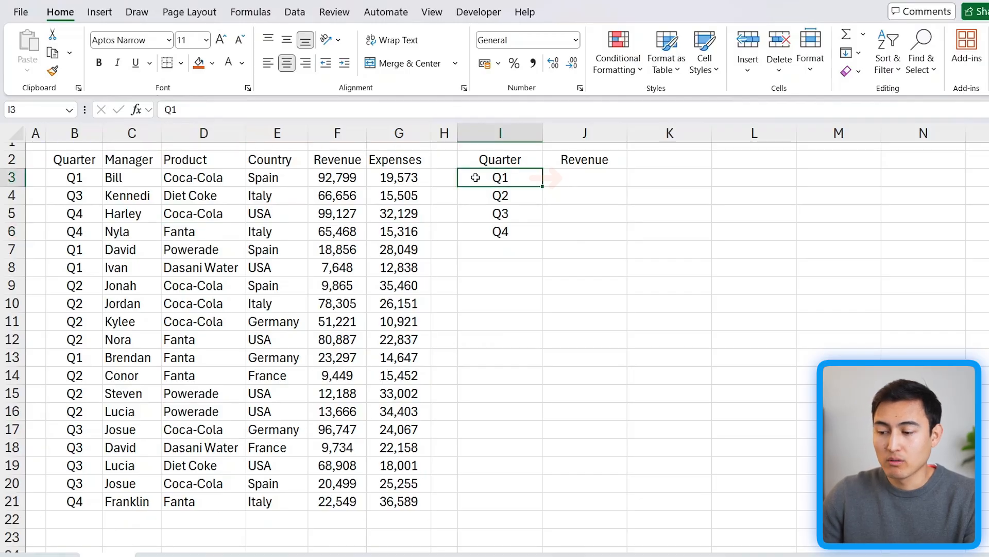
# Start a SUMIFS formula in J3 for the Q1 revenue, with F3:F21 as its sum range.
pyautogui.click(594, 181)
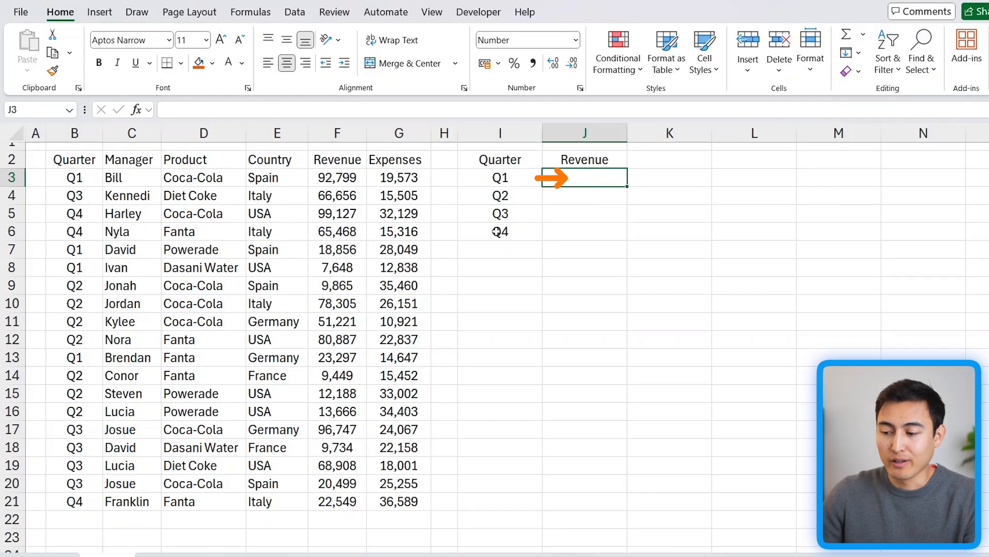
pyautogui.write('=')
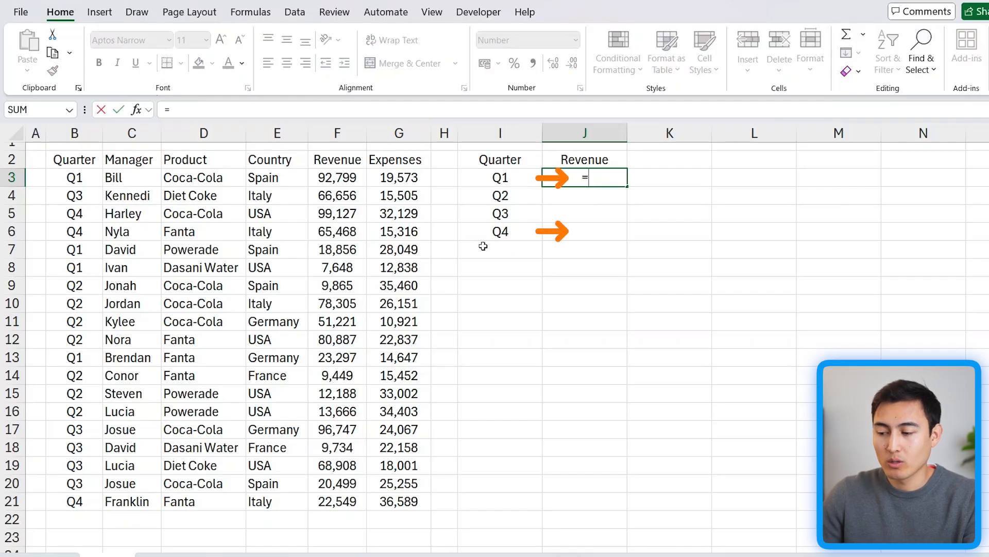
pyautogui.press('Escape')
pyautogui.write('=su')
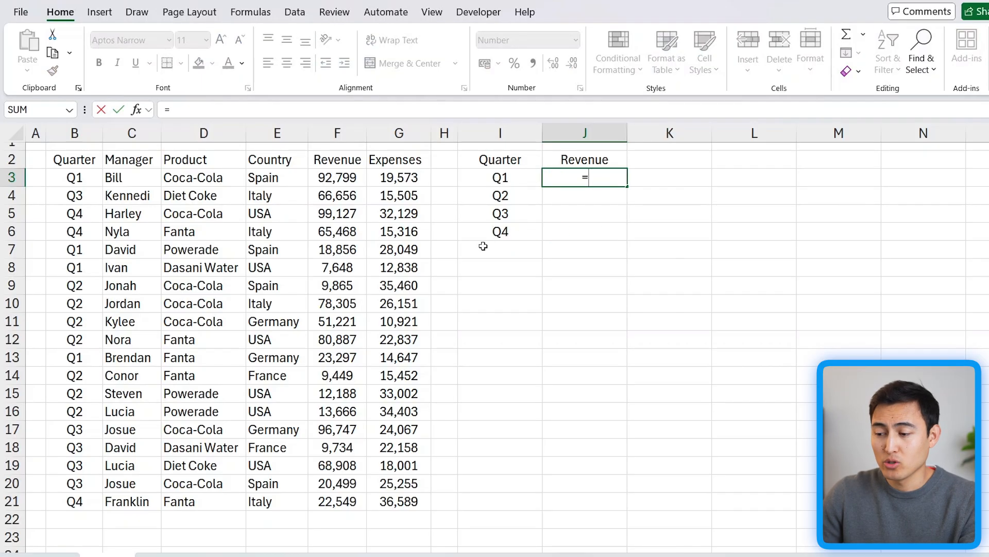
pyautogui.write('mifs')
pyautogui.press('Tab')
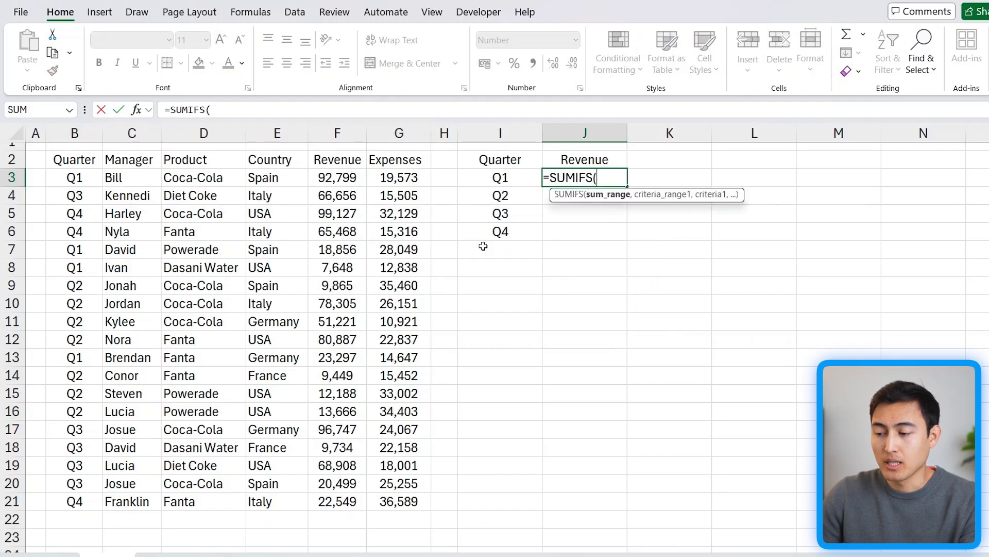
pyautogui.press('Left')
pyautogui.press('Left')
pyautogui.press('Left')
pyautogui.press('Left')
pyautogui.hotkey('ctrl', 'shift', 'Down')
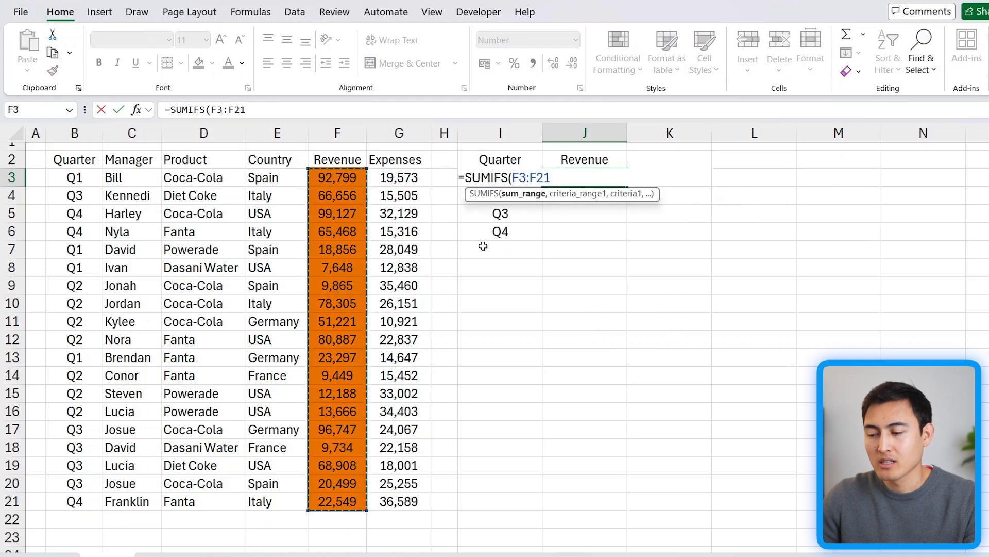
pyautogui.write(',')
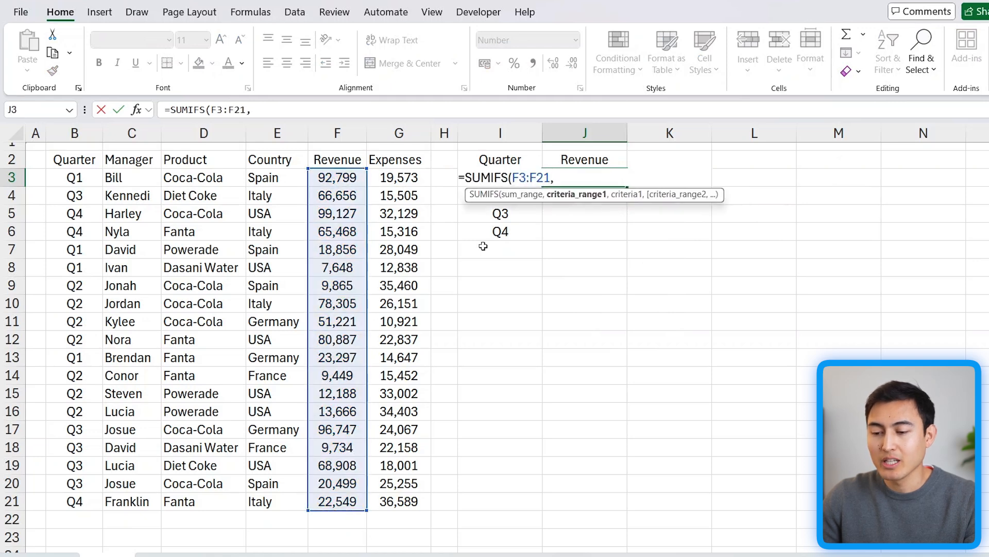
# Complete the SUMIFS formula in J3 with B3:B21 as the criteria range and I3 as the criterion.
pyautogui.press('Left')
pyautogui.press('Left')
pyautogui.press('Left')
pyautogui.press('Left')
pyautogui.press('Left')
pyautogui.press('Left')
pyautogui.press('Left')
pyautogui.press('Left')
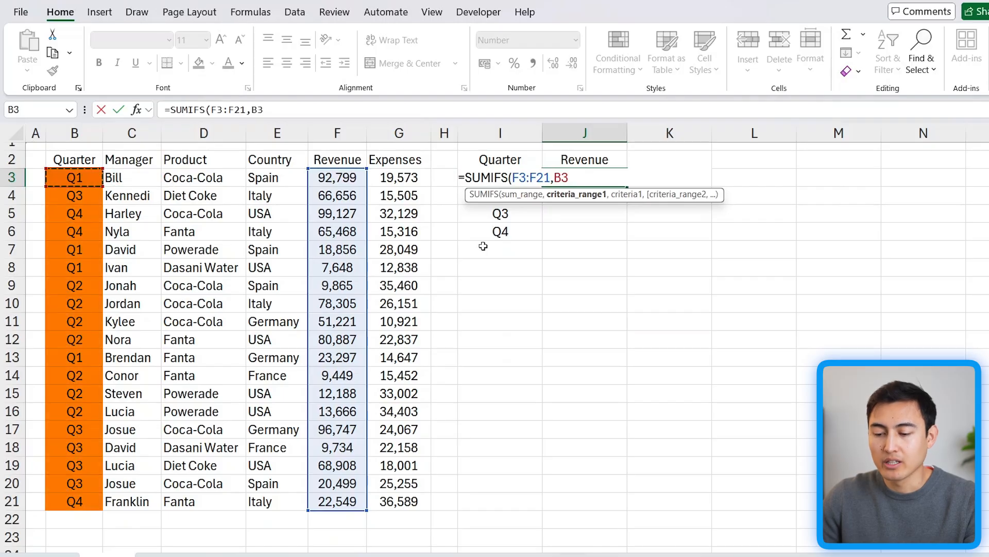
pyautogui.hotkey('ctrl', 'shift', 'Down')
pyautogui.write(',')
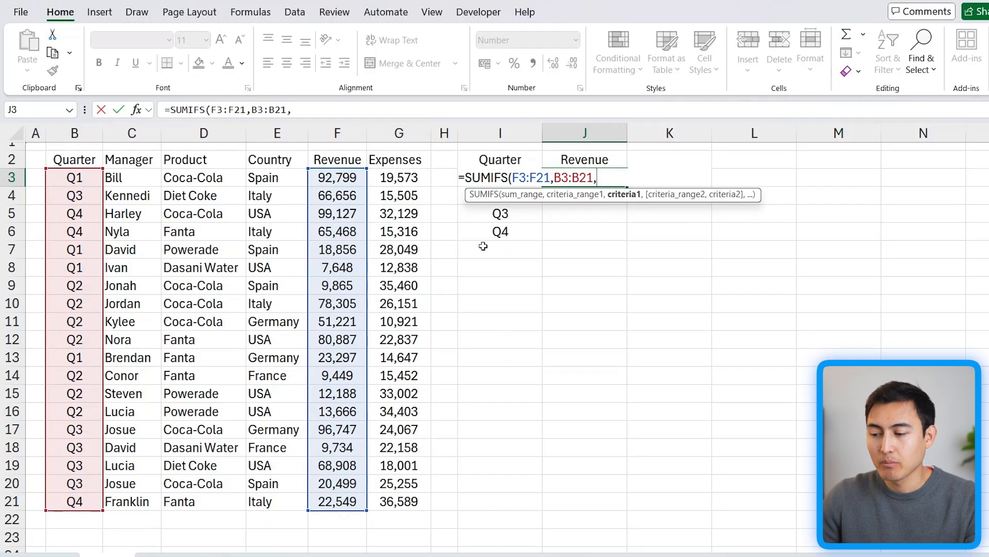
pyautogui.press('Left')
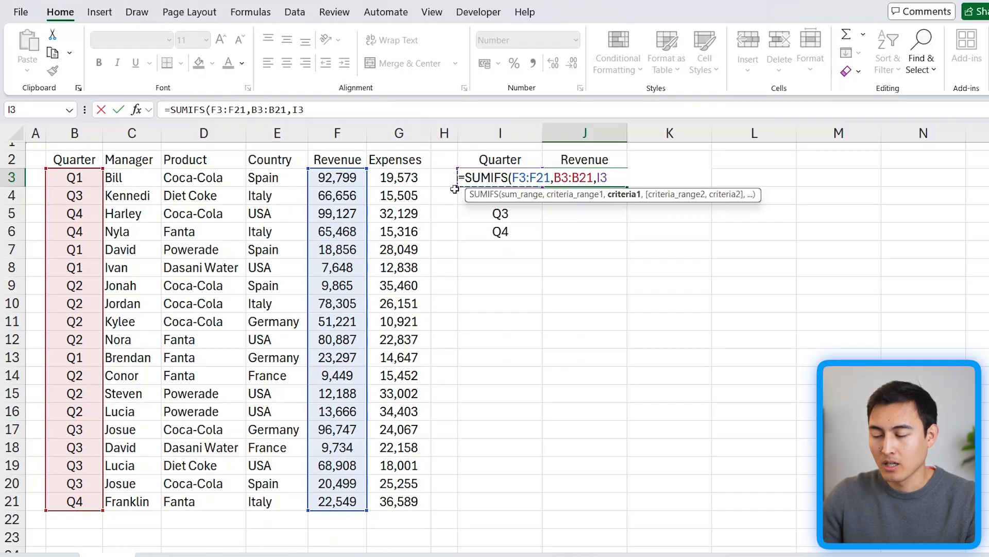
pyautogui.press('Return')
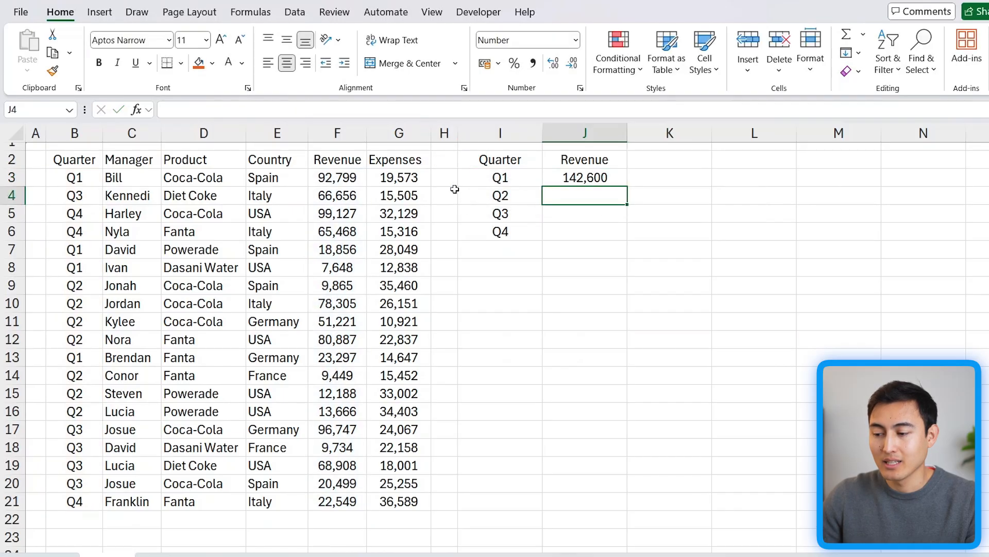
# Fill the revenue formula from J3 down to J6 for the remaining quarters.
pyautogui.press('Up')
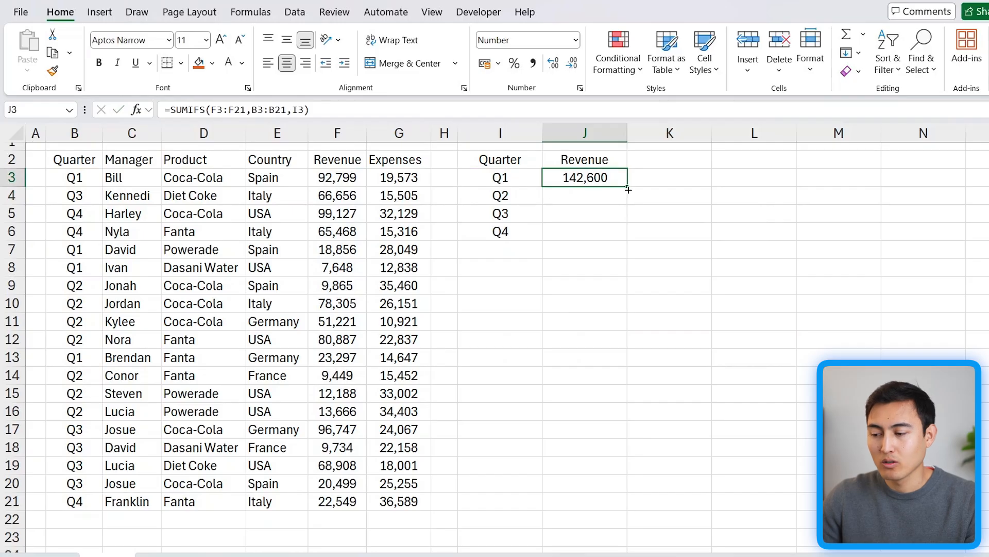
pyautogui.moveTo(629, 188); pyautogui.dragTo(615, 241)
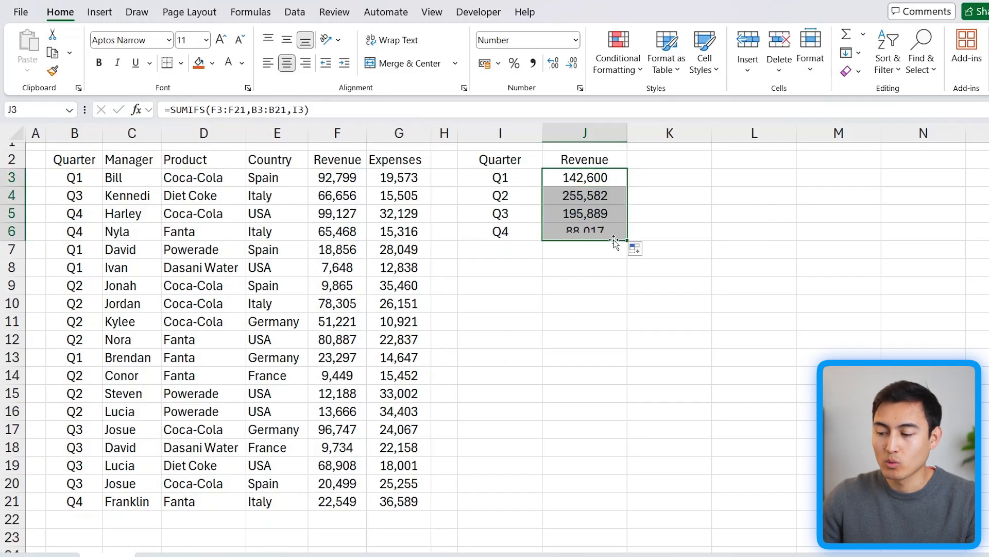
# Inspect the copied revenue formulas, checking which ranges the Q4 formula in J6 refers to.
pyautogui.press('Down')
pyautogui.press('Down')
pyautogui.press('Down')
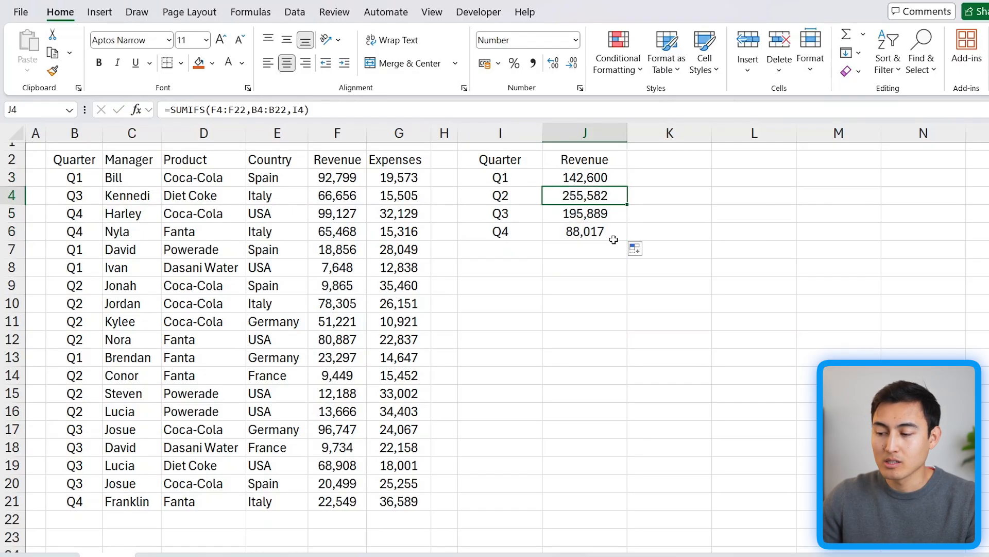
pyautogui.doubleClick(600, 231)
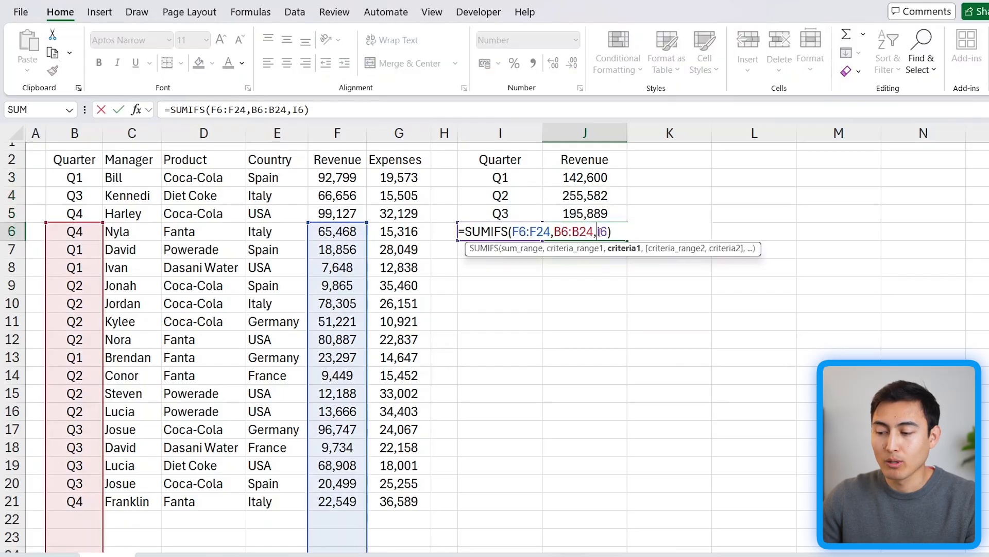
pyautogui.scroll(-1, 216, 299)
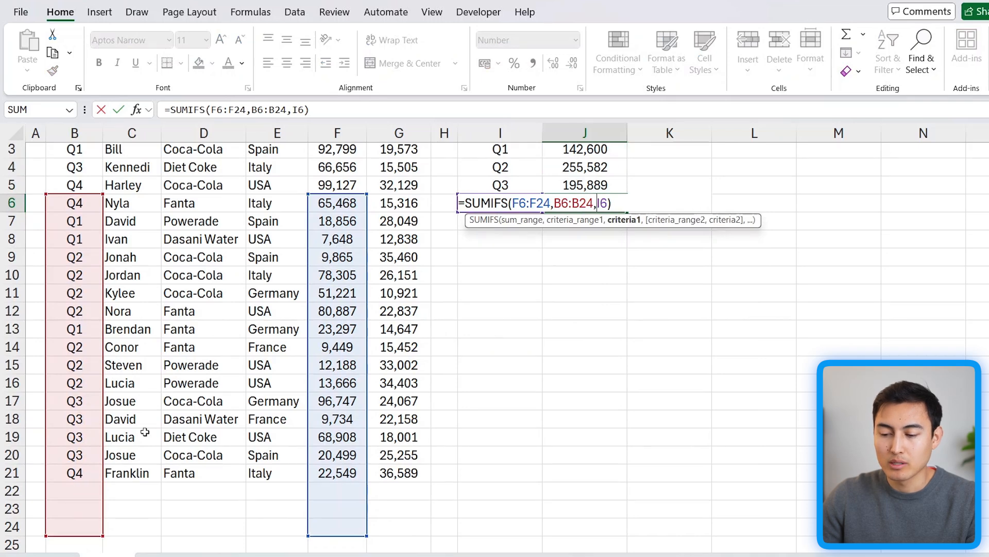
pyautogui.scroll(1, 142, 432)
pyautogui.moveTo(105, 234); pyautogui.dragTo(105, 180)
pyautogui.press('Escape')
# Make the criteria range in J3's SUMIFS formula fully absolute as $B$3:$B$21.
pyautogui.press('Up')
pyautogui.press('Up')
pyautogui.press('Up')
pyautogui.press('F2')
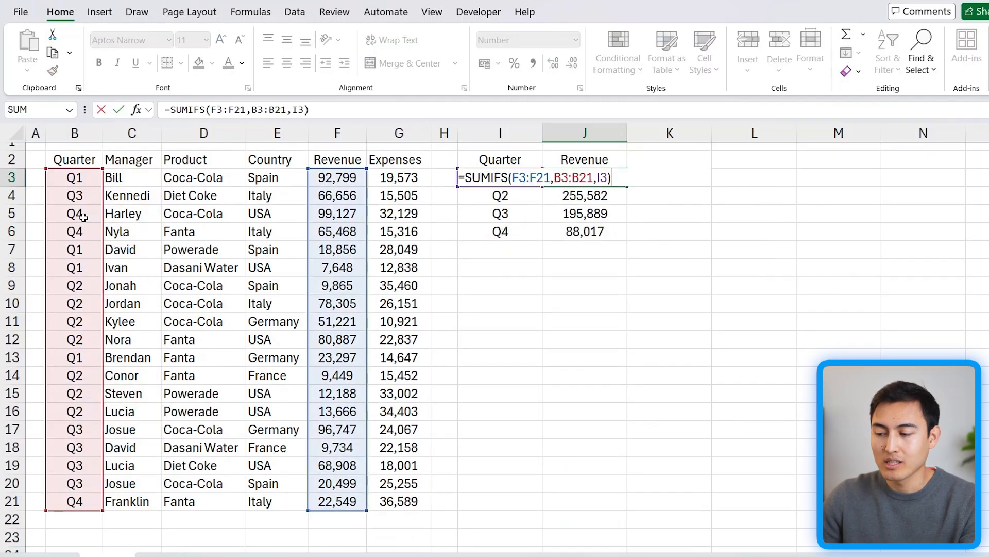
pyautogui.press('Left')
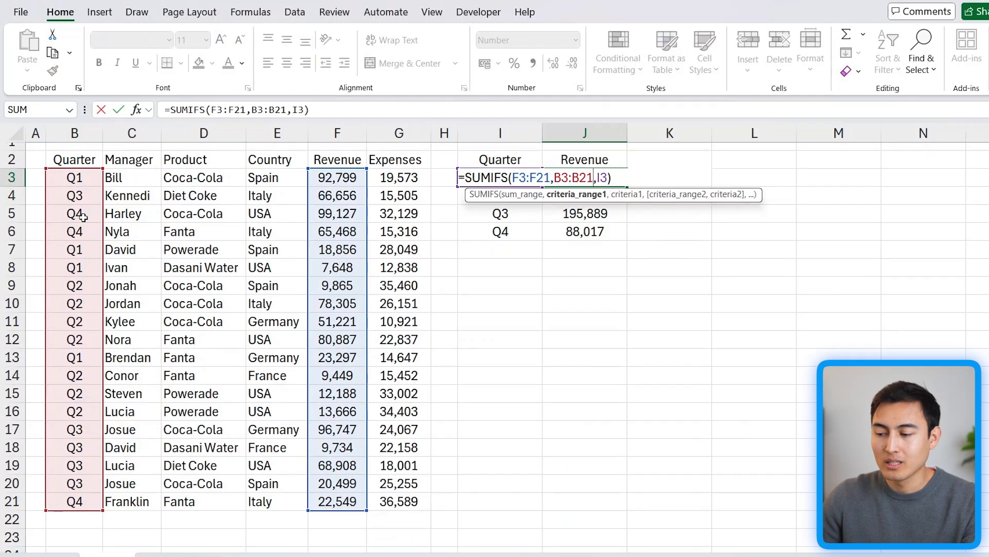
pyautogui.hotkey('shift', 'Left')
pyautogui.hotkey('shift', 'Left')
pyautogui.hotkey('shift', 'Left')
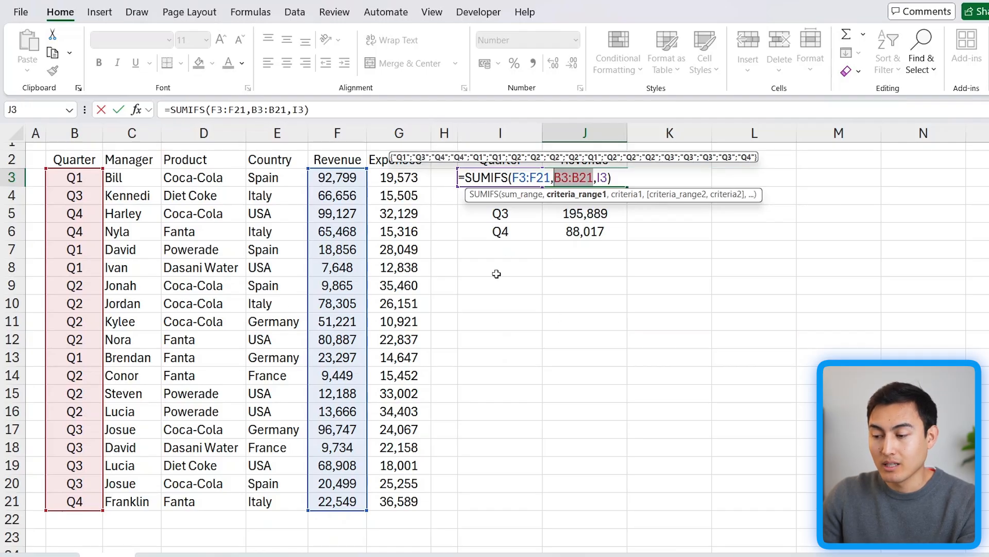
pyautogui.press('F4')
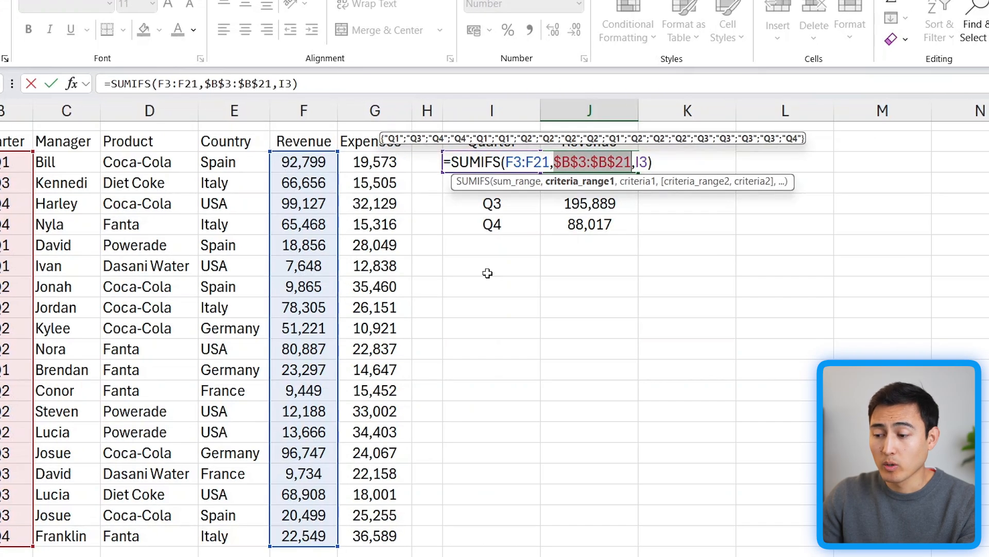
# Cycle the reference types of the criteria range in J3 and enter it with only its rows locked, as B$3:B$21.
pyautogui.press('F4')
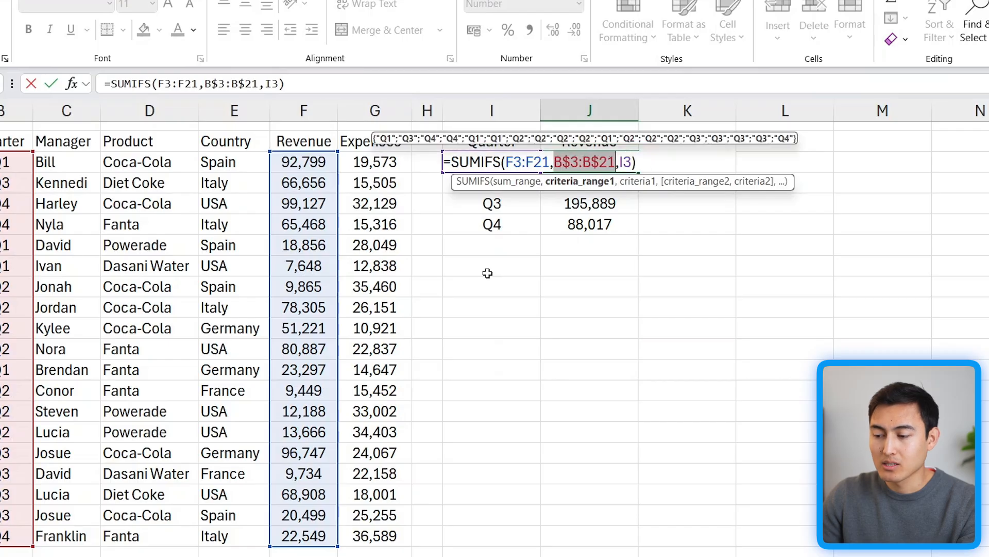
pyautogui.press('F4')
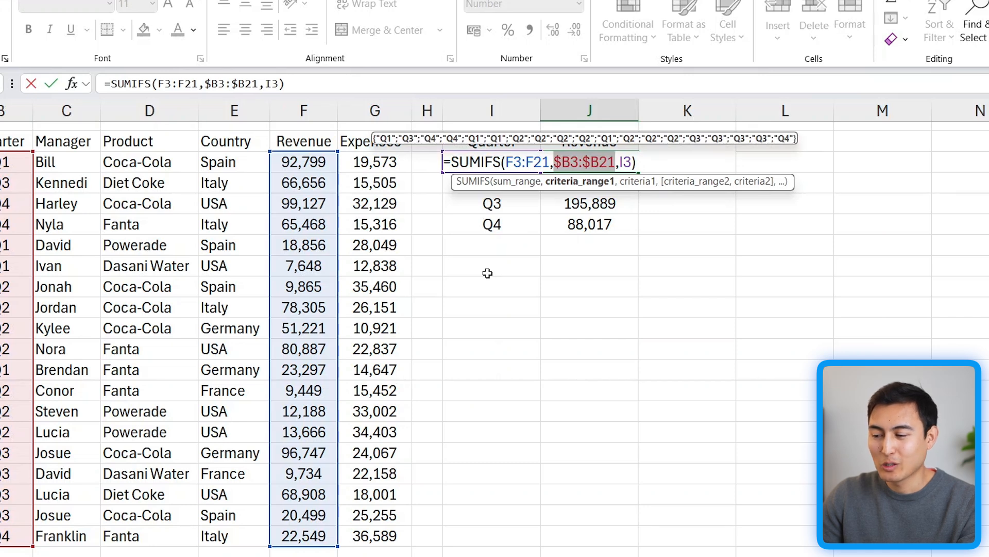
pyautogui.press('F4')
pyautogui.press('F4')
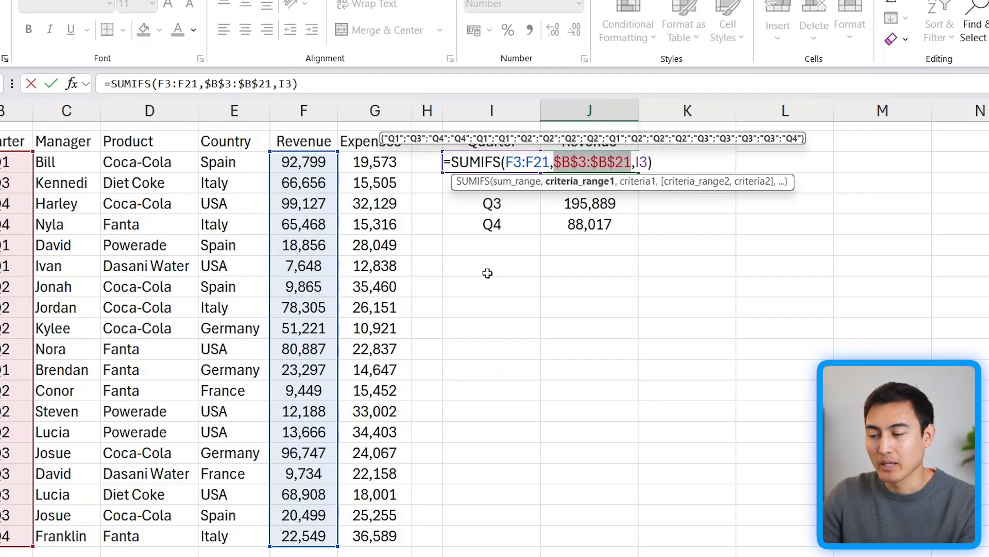
pyautogui.press('F4')
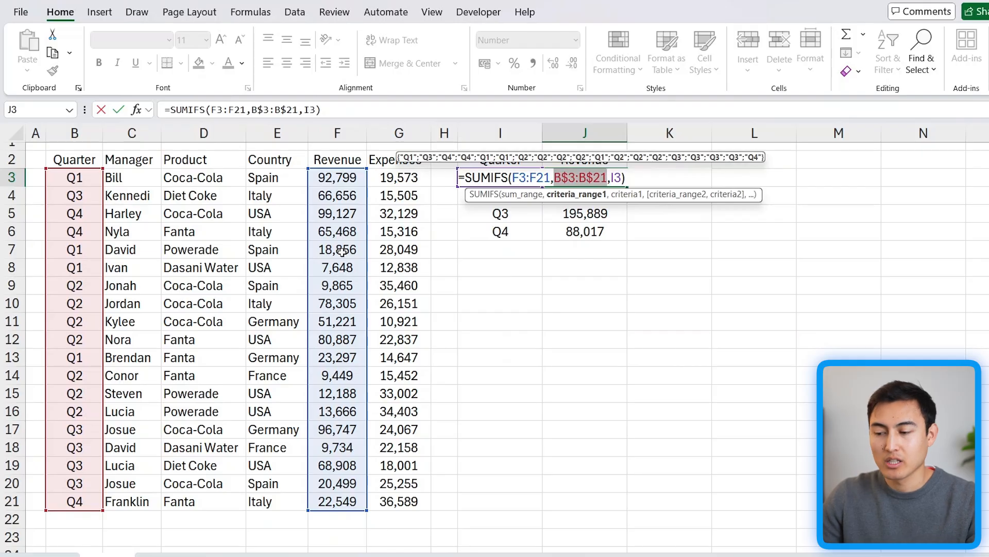
pyautogui.press('Return')
pyautogui.press('Up')
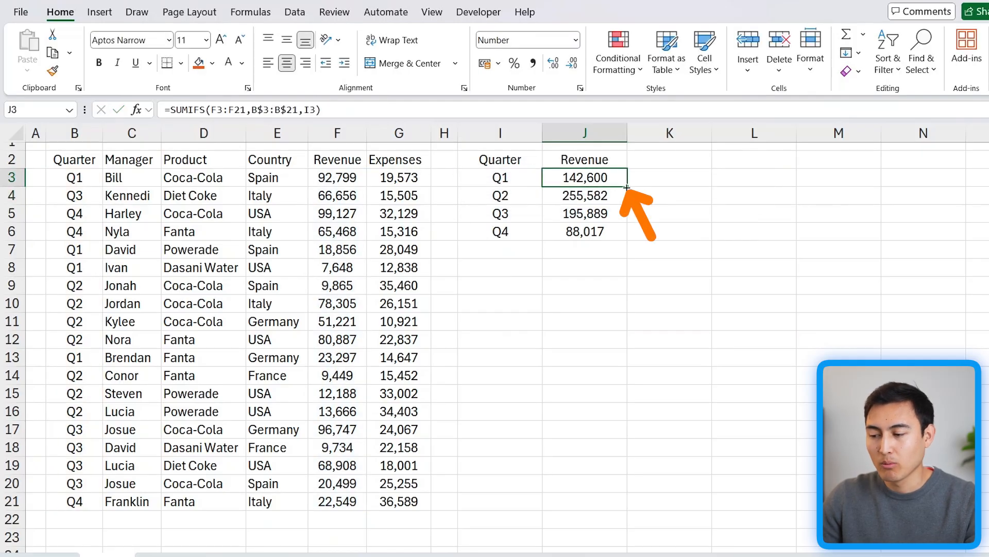
# Fill the J3 revenue formula down to J6 and check which ranges the Q4 formula refers to.
pyautogui.moveTo(626, 187); pyautogui.dragTo(626, 240)
pyautogui.click(588, 213)
pyautogui.doubleClick(593, 232)
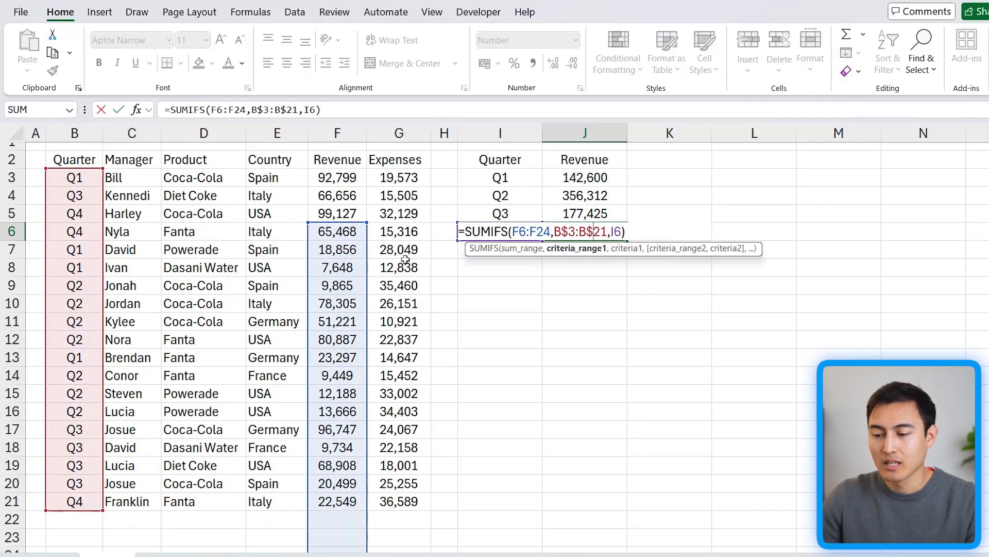
pyautogui.press('Escape')
# Lock the rows of the sum range in J3's SUMIFS formula as F$3:F$21.
pyautogui.press('Up')
pyautogui.press('Up')
pyautogui.press('Up')
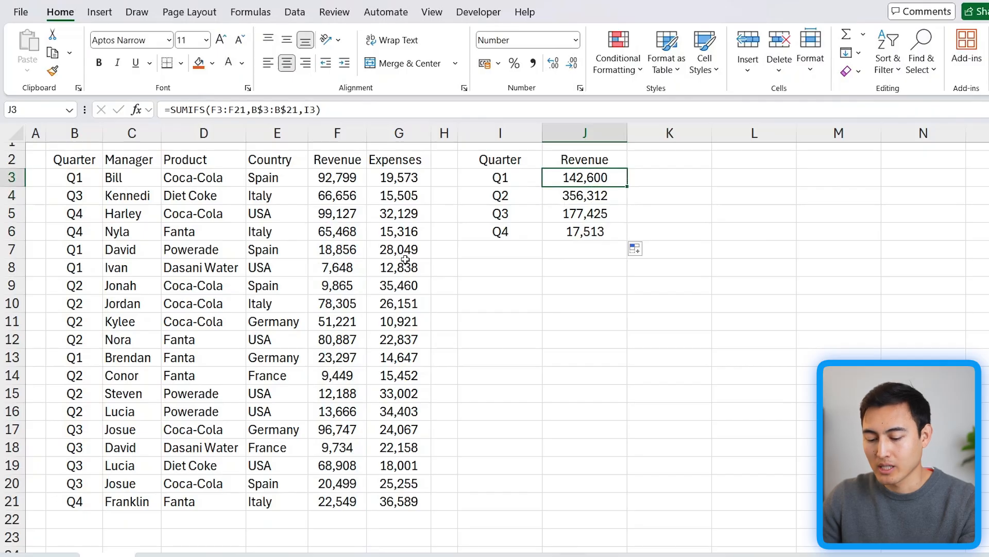
pyautogui.press('F2')
pyautogui.press('Left')
pyautogui.hotkey('shift', 'Left')
pyautogui.hotkey('shift', 'Left')
pyautogui.hotkey('shift', 'Left')
pyautogui.hotkey('shift', 'Left')
pyautogui.hotkey('shift', 'Left')
pyautogui.hotkey('shift', 'Left')
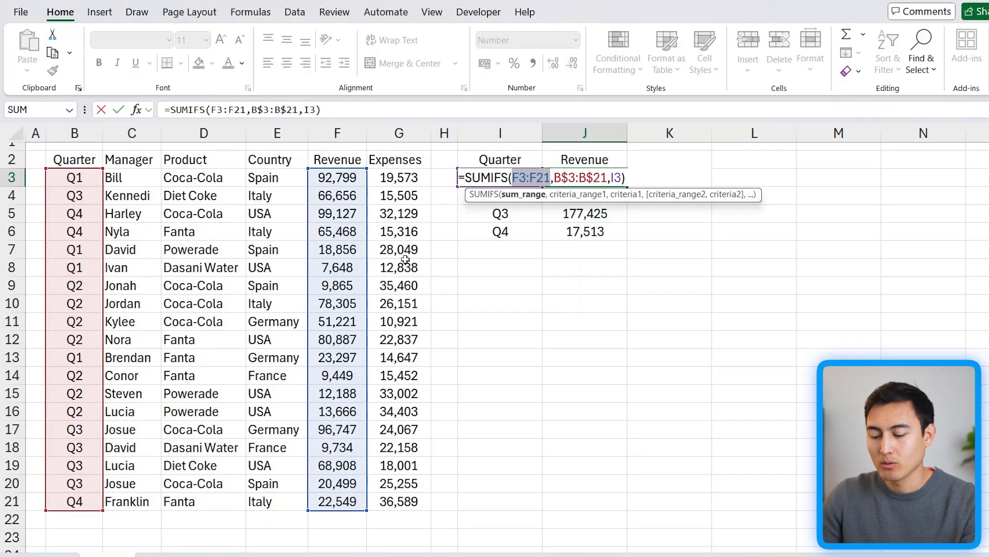
pyautogui.press('F4')
pyautogui.press('F4')
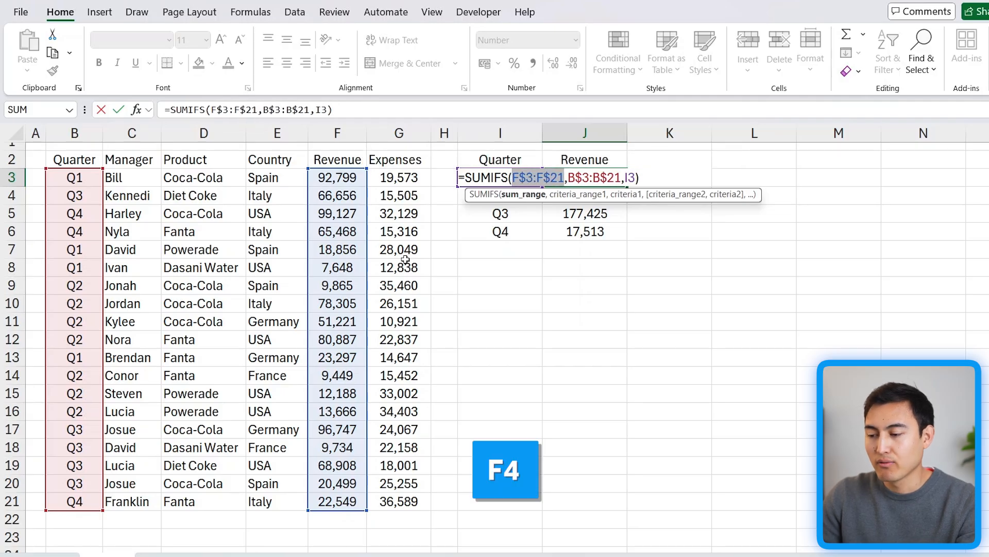
pyautogui.press('Return')
# Fill the formula with both ranges row-locked from J3 down to J6.
pyautogui.press('Up')
pyautogui.doubleClick(628, 189)
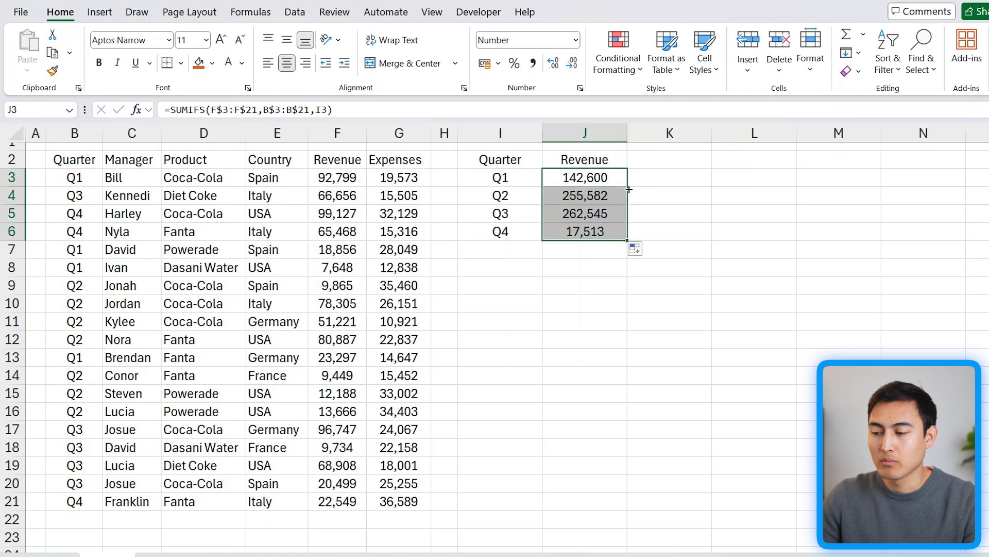
pyautogui.press('Down')
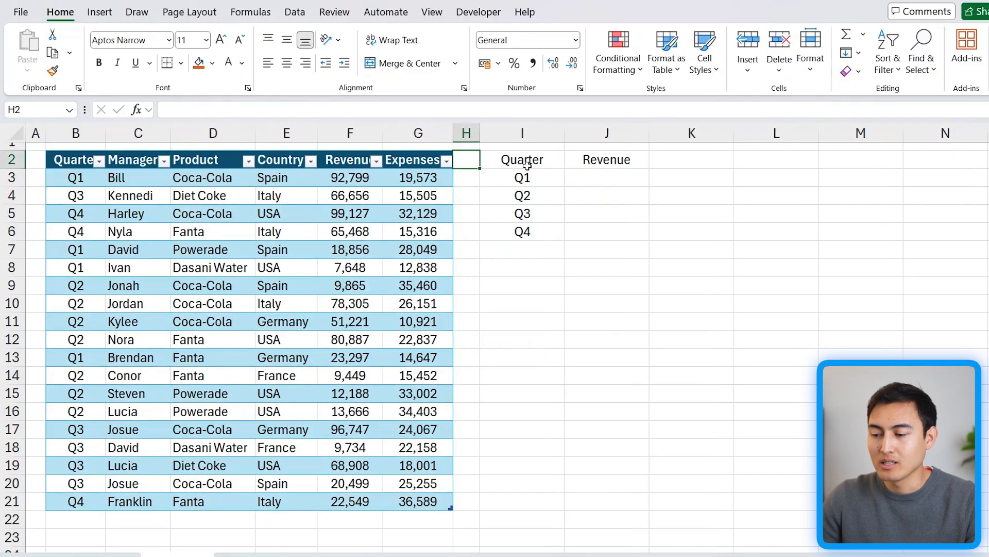
# On the sheet with the formatted table, start a SUMIFS formula in J3 with Table1[Revenue] as the sum range.
pyautogui.click(614, 179)
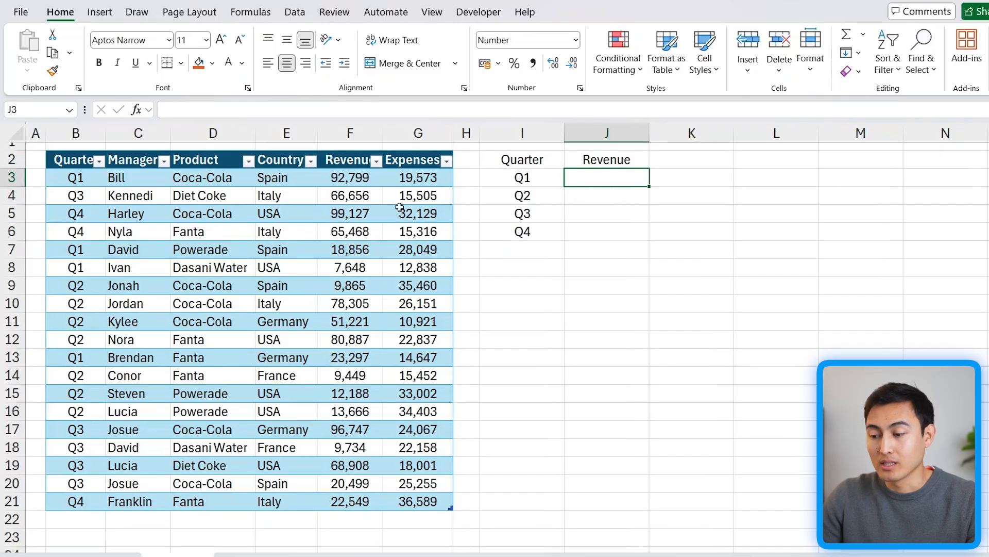
pyautogui.write('=sumifs')
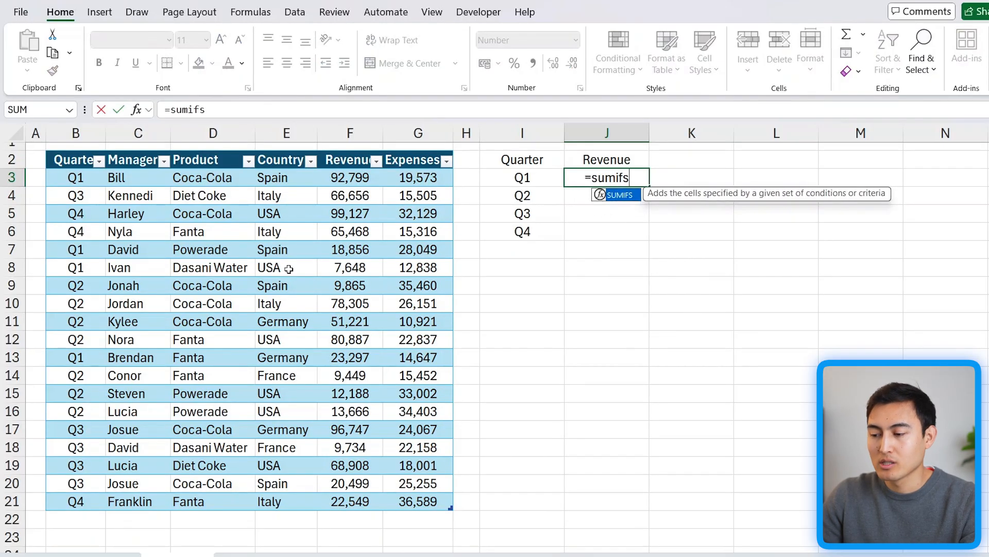
pyautogui.press('Tab')
pyautogui.press('Left')
pyautogui.press('Left')
pyautogui.press('Left')
pyautogui.press('Left')
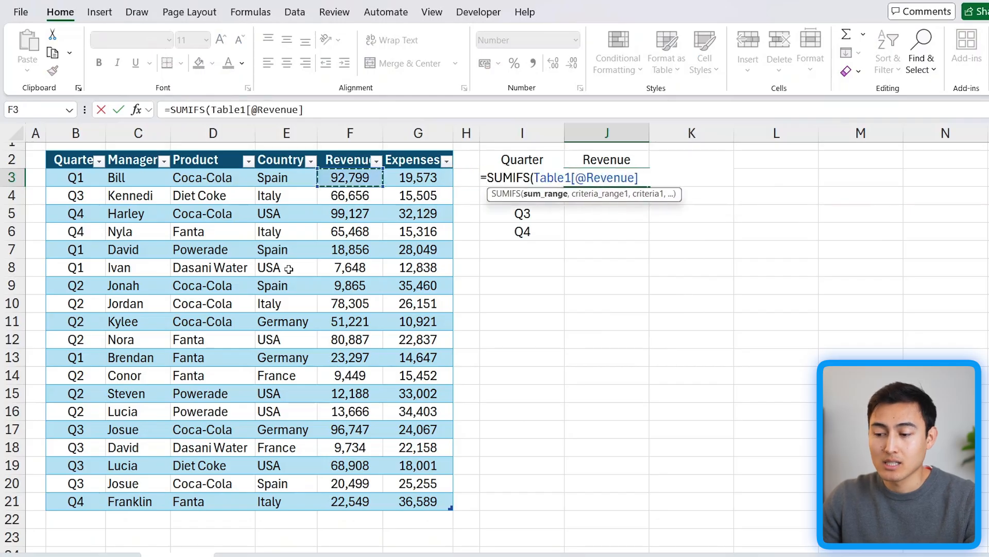
pyautogui.hotkey('ctrl', 'shift', 'Down')
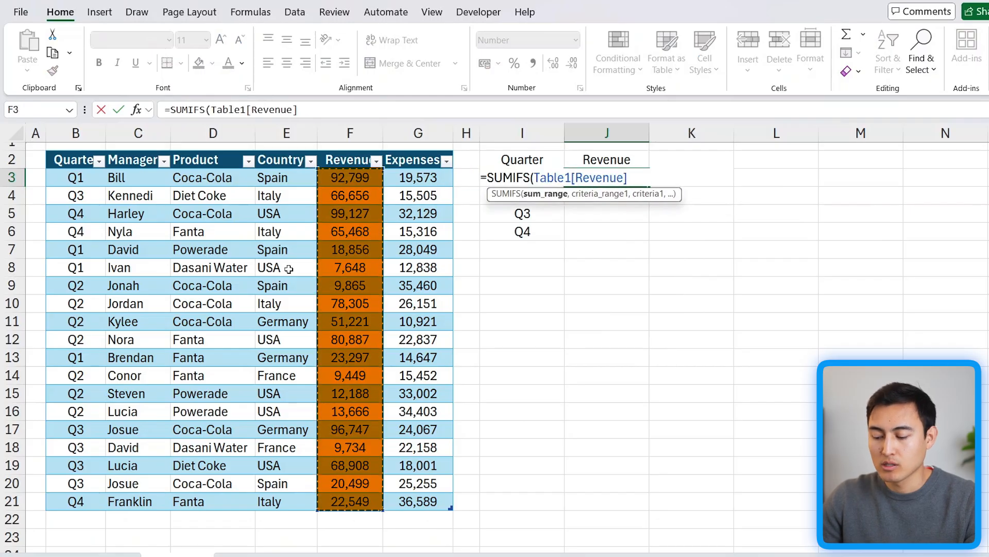
# Add the table's Quarter column, Table1[Quarter], as the criteria range of the SUMIFS formula in J3.
pyautogui.write(',')
pyautogui.press('Left')
pyautogui.press('Left')
pyautogui.press('Left')
pyautogui.press('Left')
pyautogui.press('Left')
pyautogui.press('Left')
pyautogui.press('Left')
pyautogui.press('Left')
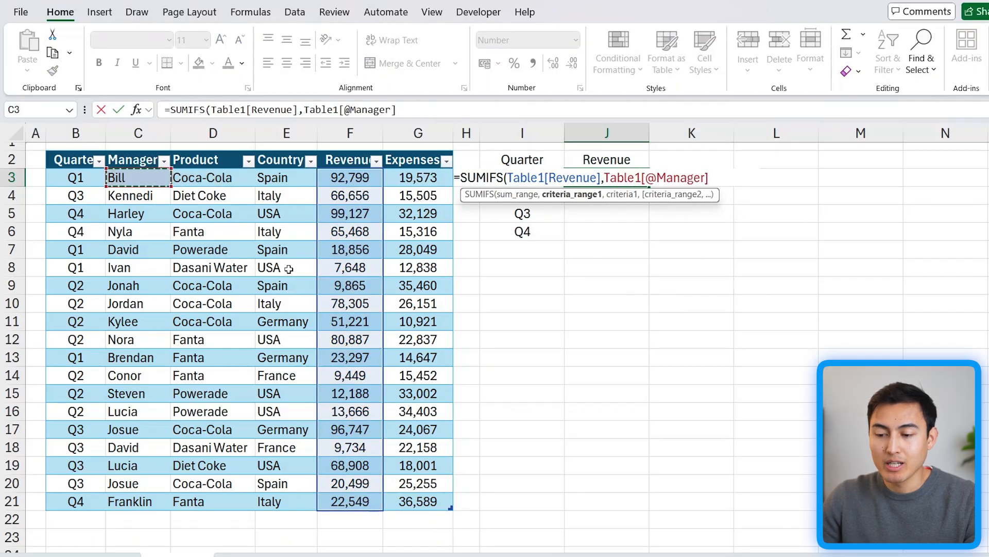
pyautogui.hotkey('ctrl', 'shift', 'Down')
pyautogui.write(',')
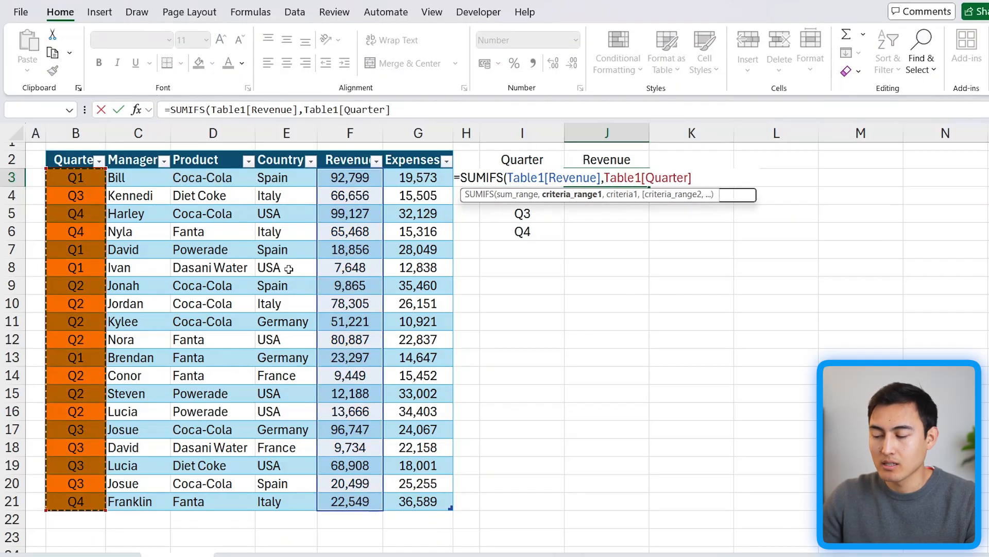
# Complete the table-based SUMIFS formula with I3 as the criterion and fill it down to J6.
pyautogui.press('Left')
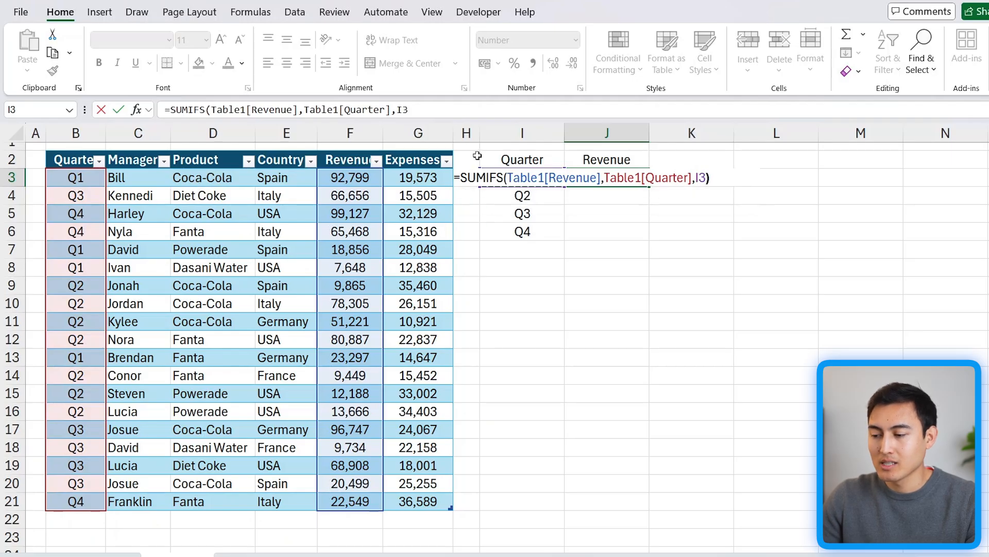
pyautogui.press('Return')
pyautogui.click(605, 182)
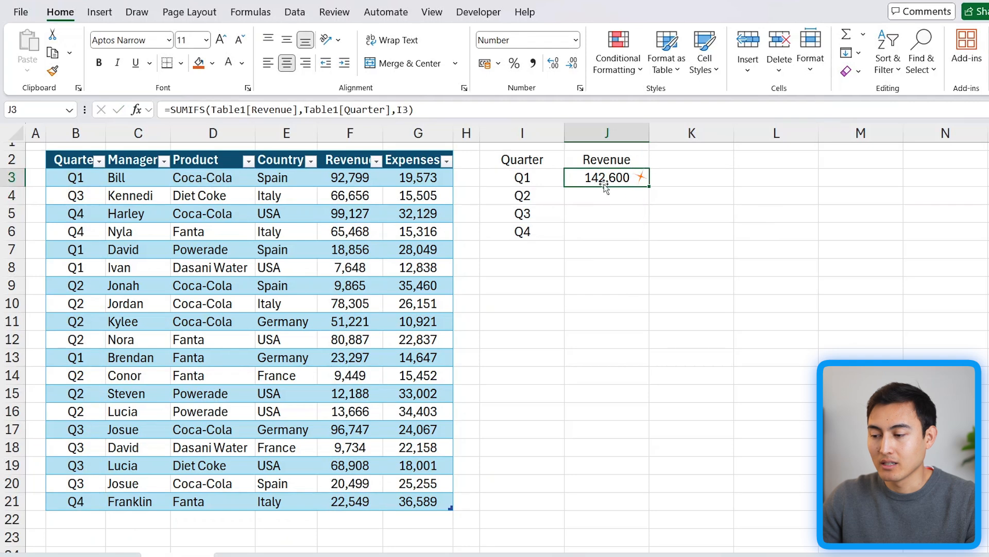
pyautogui.doubleClick(649, 186)
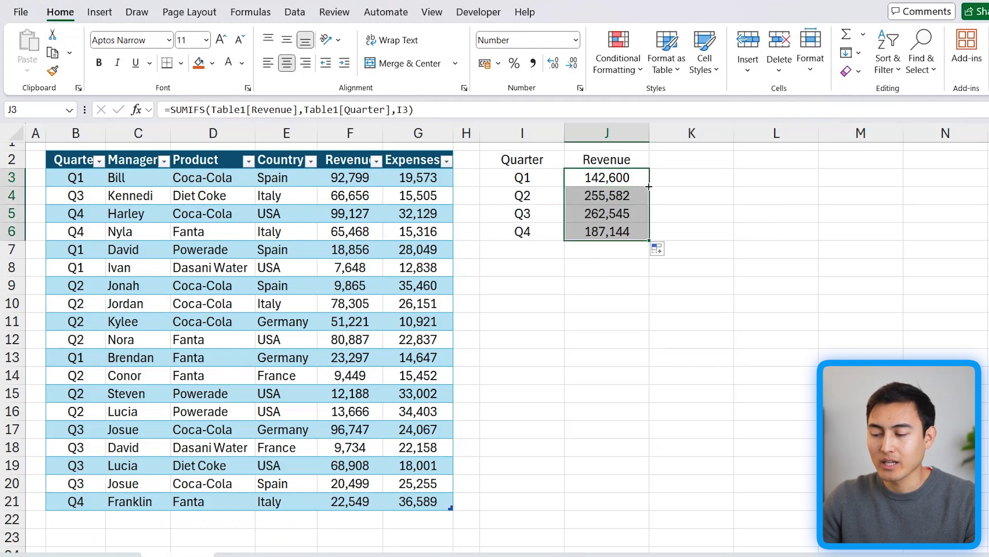
# Inspect the Q4 formula in J6, checking which table columns its sum range and criteria range cover.
pyautogui.click(612, 211)
pyautogui.doubleClick(592, 233)
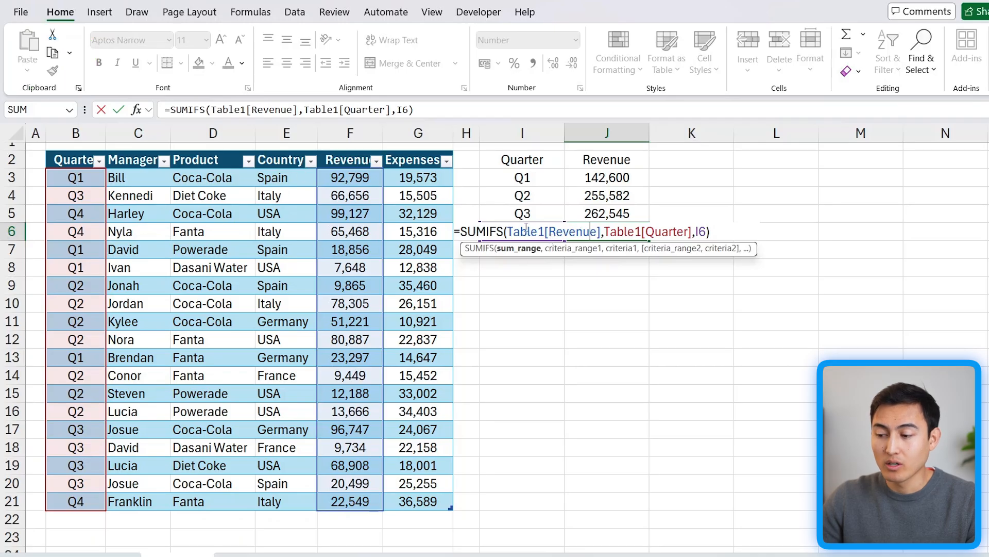
pyautogui.doubleClick(579, 229)
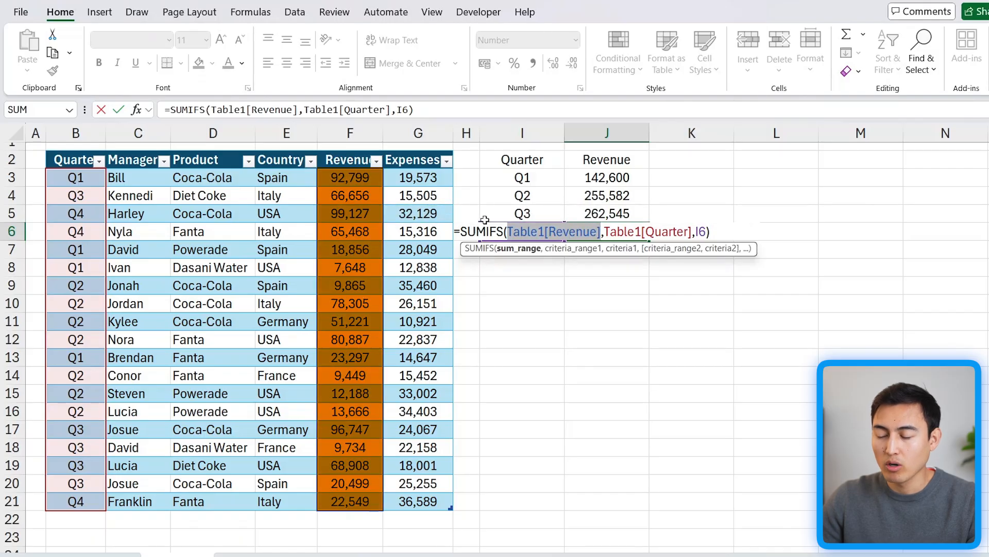
pyautogui.doubleClick(666, 233)
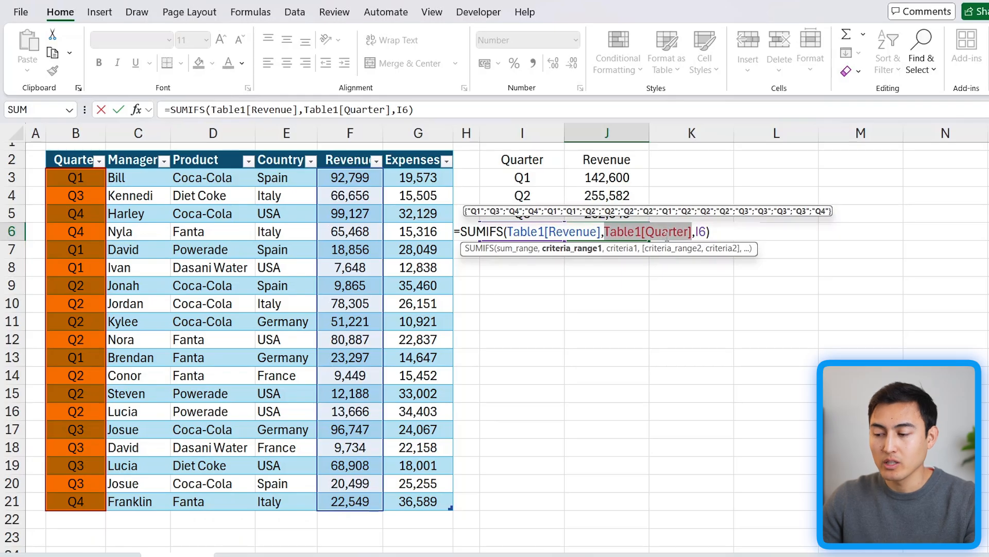
pyautogui.press('Escape')
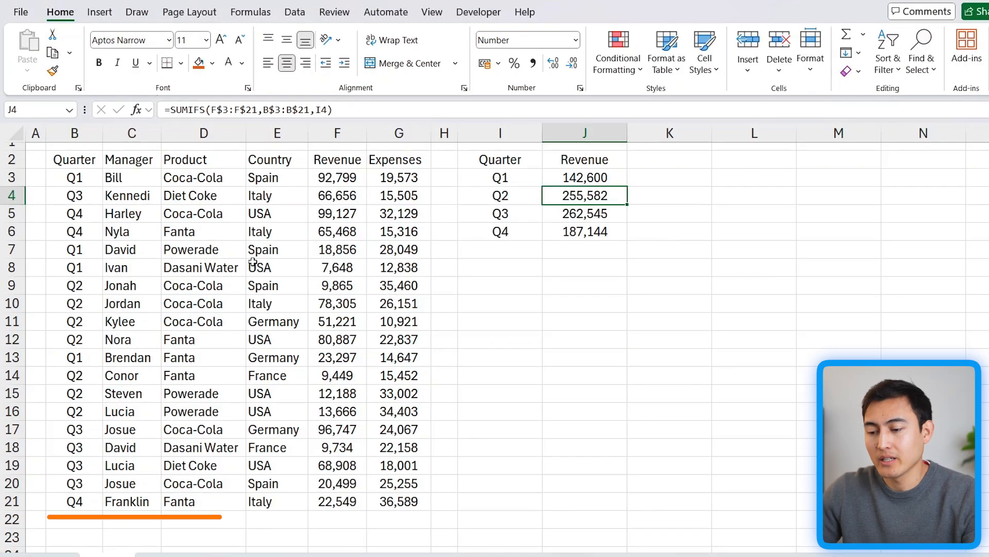
# On the sheet with the unformatted data, duplicate the last record, B21:G21, into row 22.
pyautogui.click(69, 508)
pyautogui.scroll(-1, 69, 509)
pyautogui.hotkey('ctrl', 'shift', 'Right')
pyautogui.hotkey('ctrl', 'c')
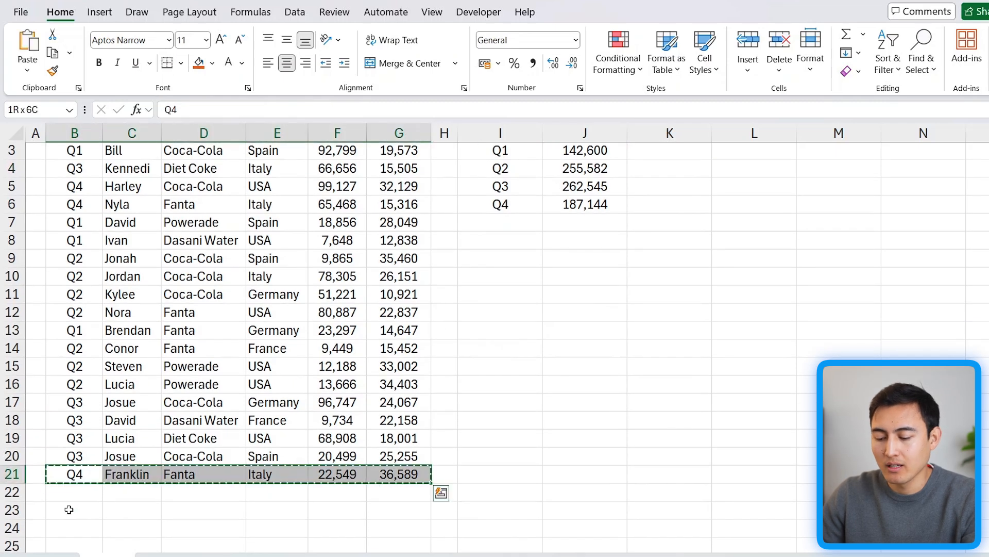
pyautogui.press('Down')
pyautogui.hotkey('ctrl', 'v')
pyautogui.scroll(1, 387, 299)
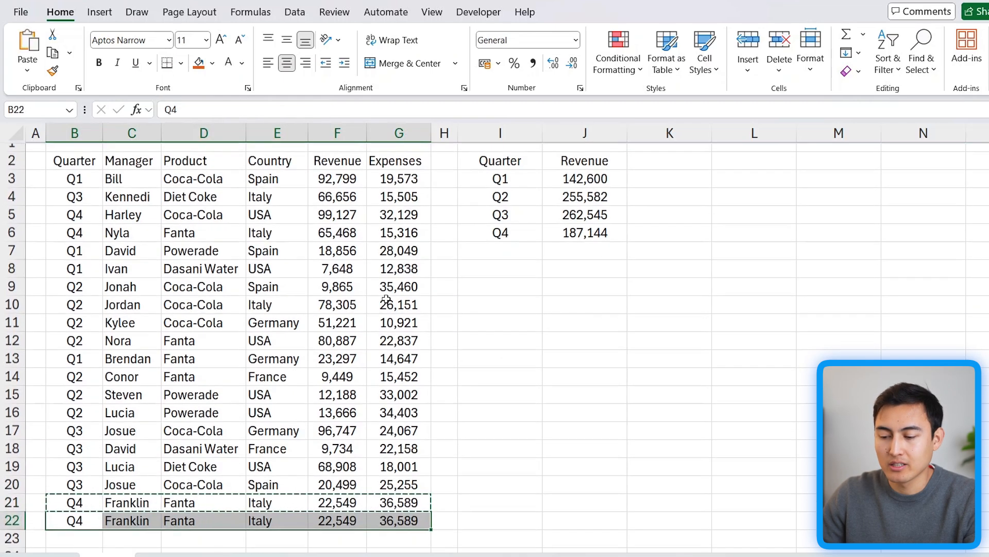
# Extend both ranges in J3's SUMIFS formula to row 22, as F$3:F$22 and B$3:B$22.
pyautogui.doubleClick(589, 178)
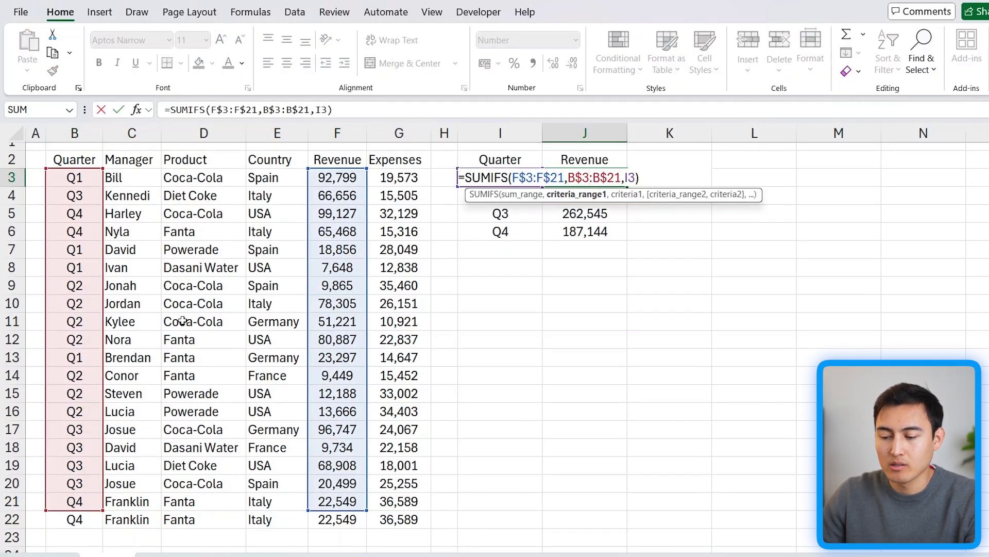
pyautogui.scroll(-1, 182, 321)
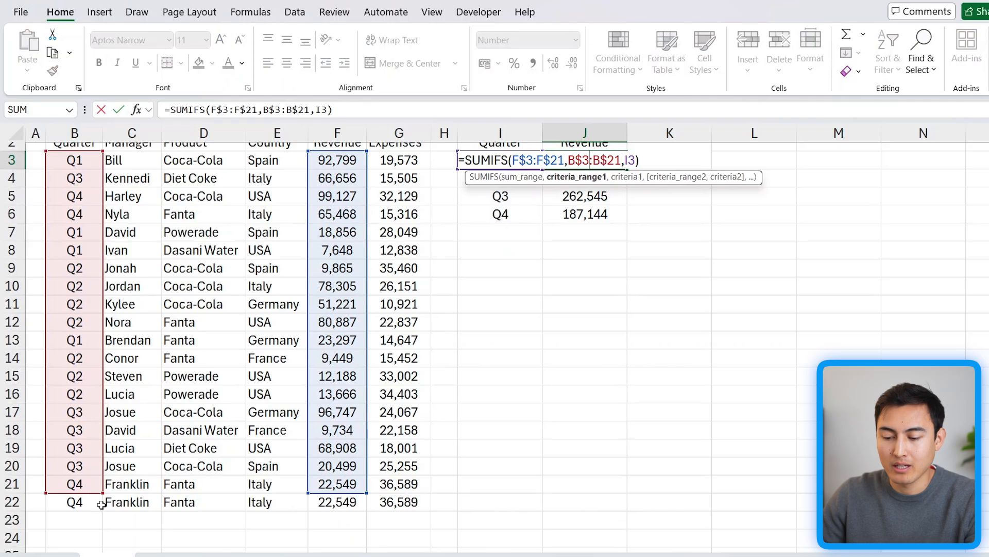
pyautogui.moveTo(102, 506); pyautogui.dragTo(102, 516)
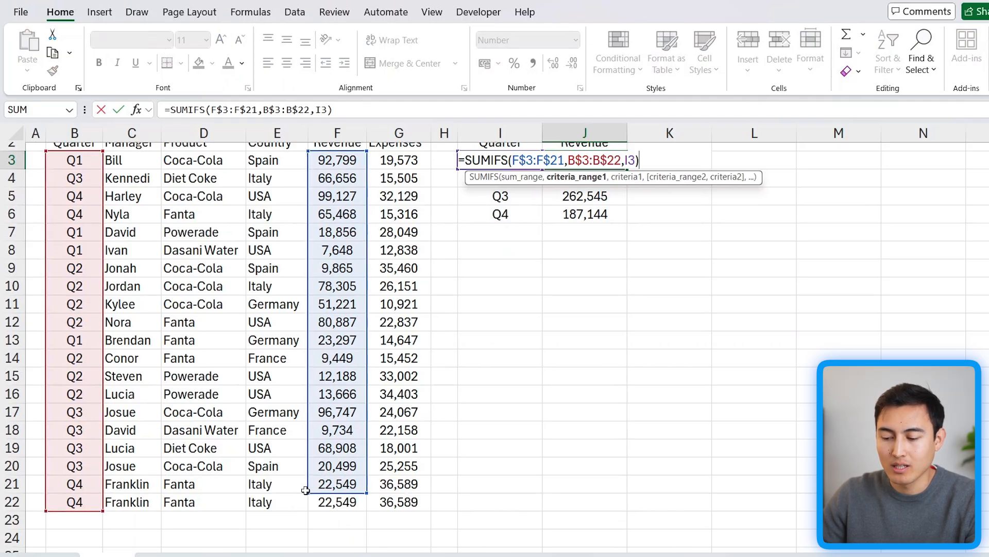
pyautogui.moveTo(306, 501); pyautogui.dragTo(306, 507)
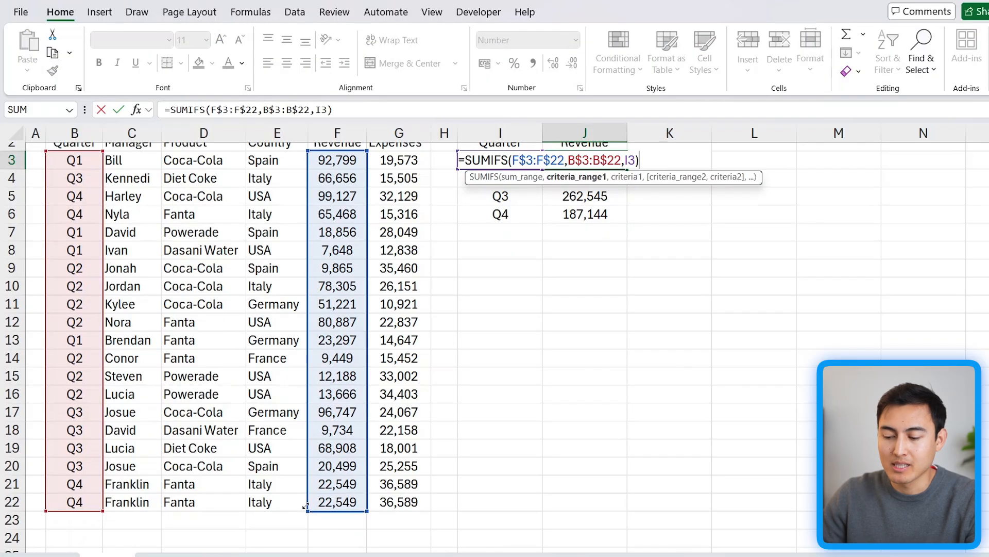
pyautogui.press('Return')
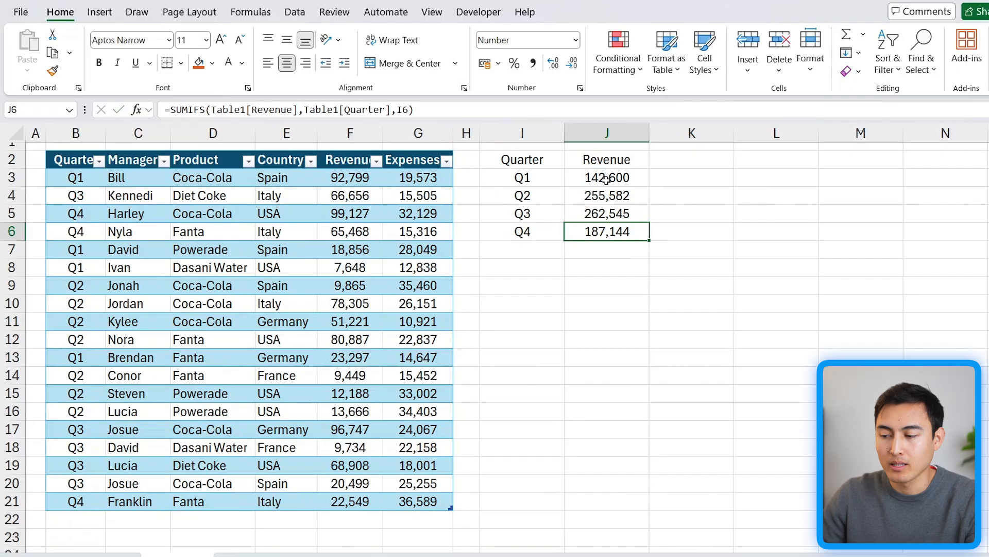
# On the sheet with the Excel table, duplicate the last record from row 21 into row 22.
pyautogui.click(82, 500)
pyautogui.hotkey('shift', 'space')
pyautogui.hotkey('ctrl', 'c')
pyautogui.press('Down')
pyautogui.hotkey('ctrl', 'v')
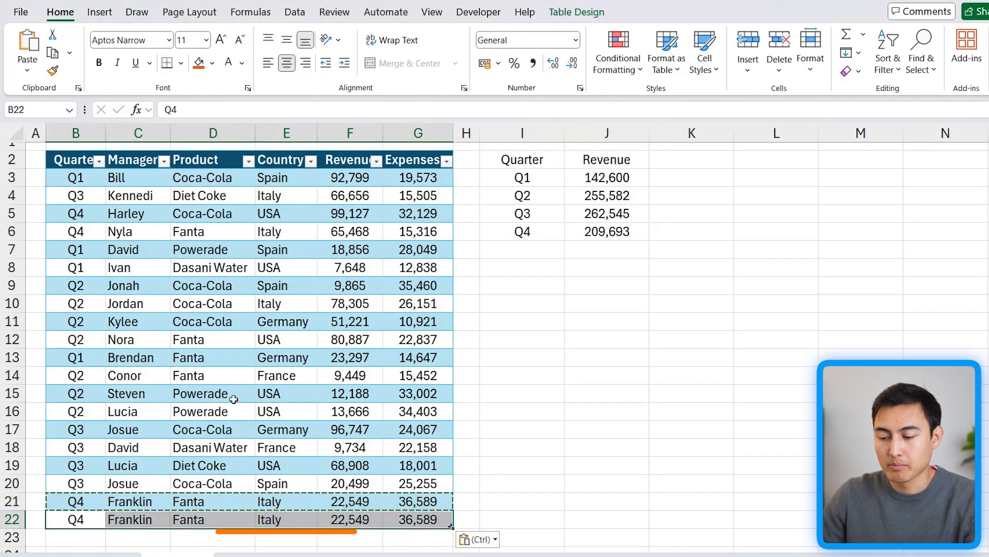
pyautogui.click(315, 393)
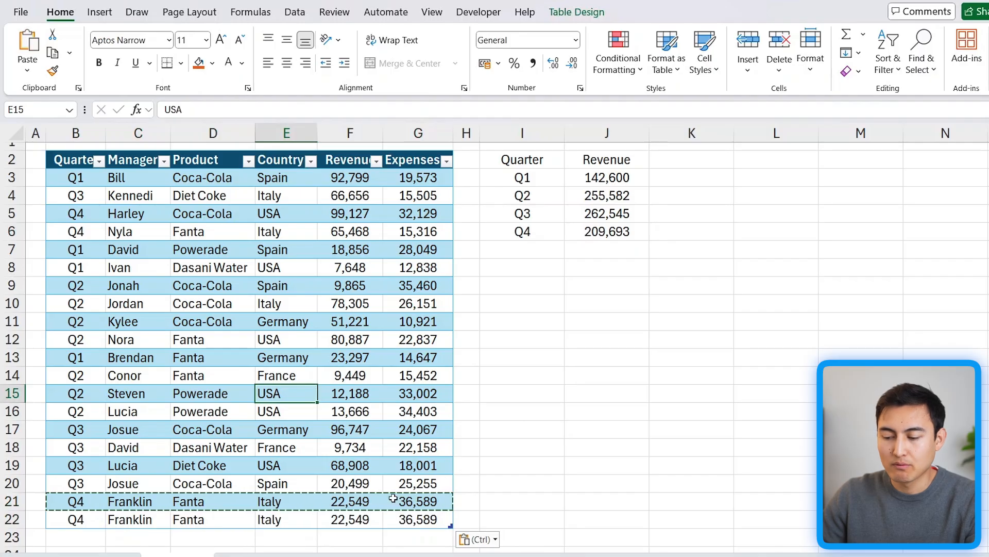
# Inspect the SUMIFS formulas in J3 and J6, checking whether the Table1[Revenue] and Table1[Quarter] ranges cover the new row 22.
pyautogui.click(618, 175)
pyautogui.doubleClick(618, 175)
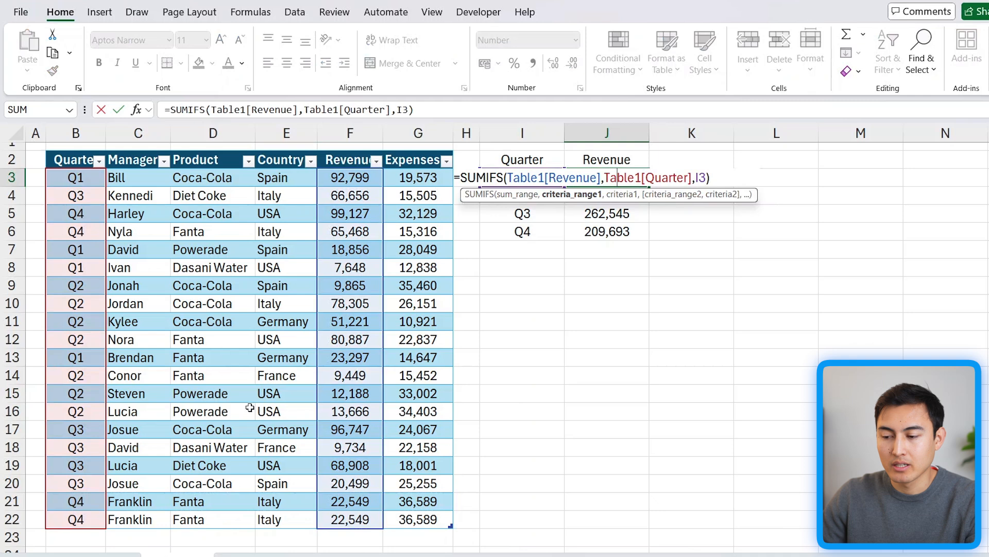
pyautogui.hotkey('ctrl', 'Return')
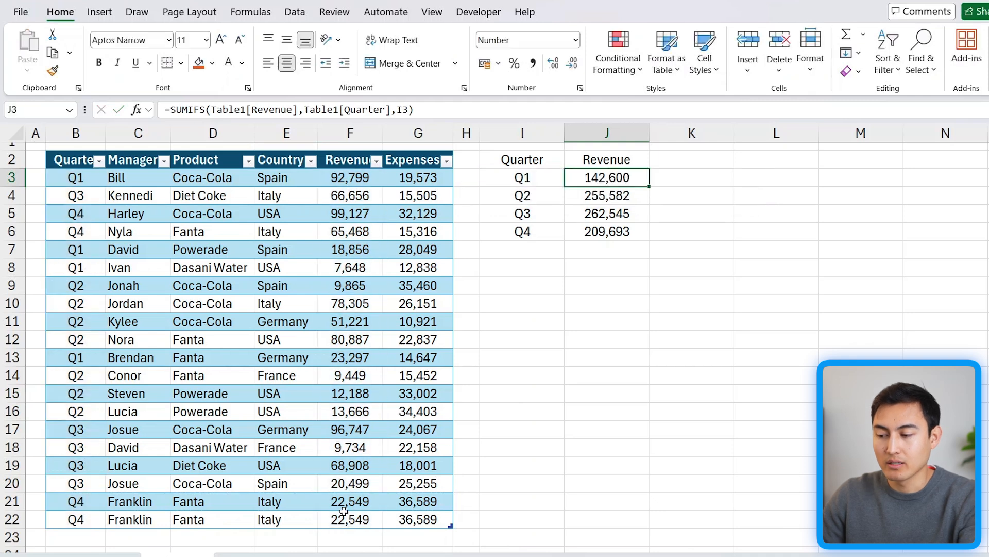
pyautogui.press('Down')
pyautogui.press('Down')
pyautogui.press('Down')
pyautogui.doubleClick(610, 232)
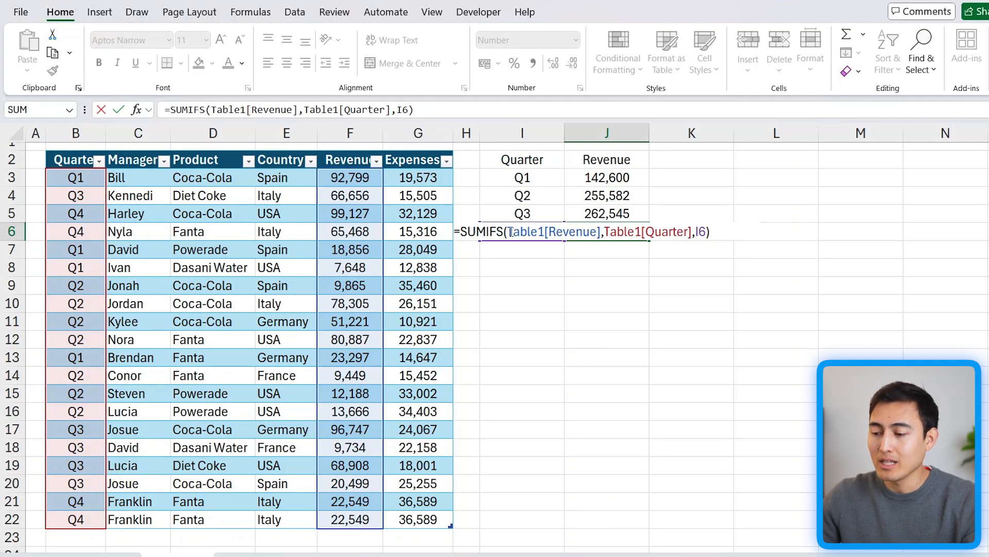
pyautogui.moveTo(509, 231); pyautogui.dragTo(599, 232)
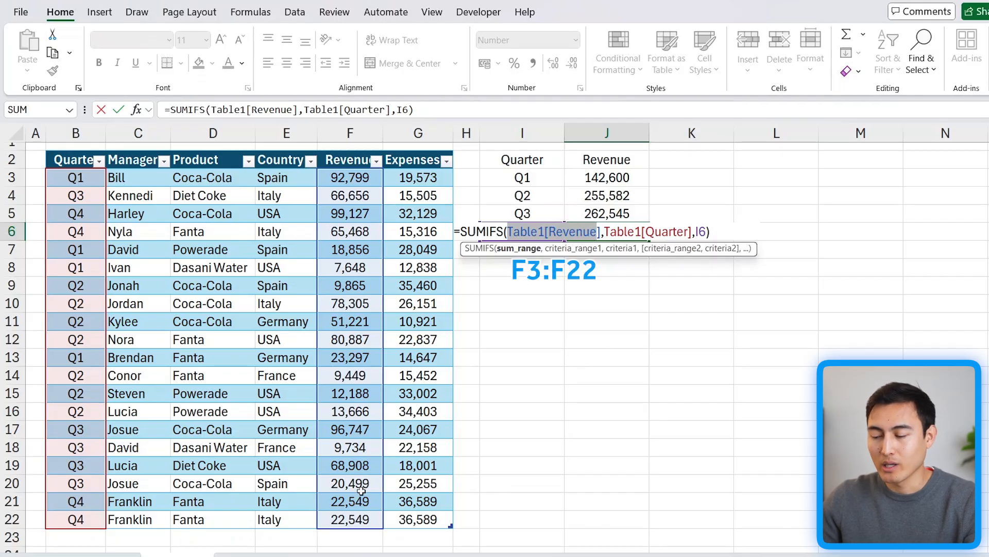
pyautogui.hotkey('ctrl', 'Return')
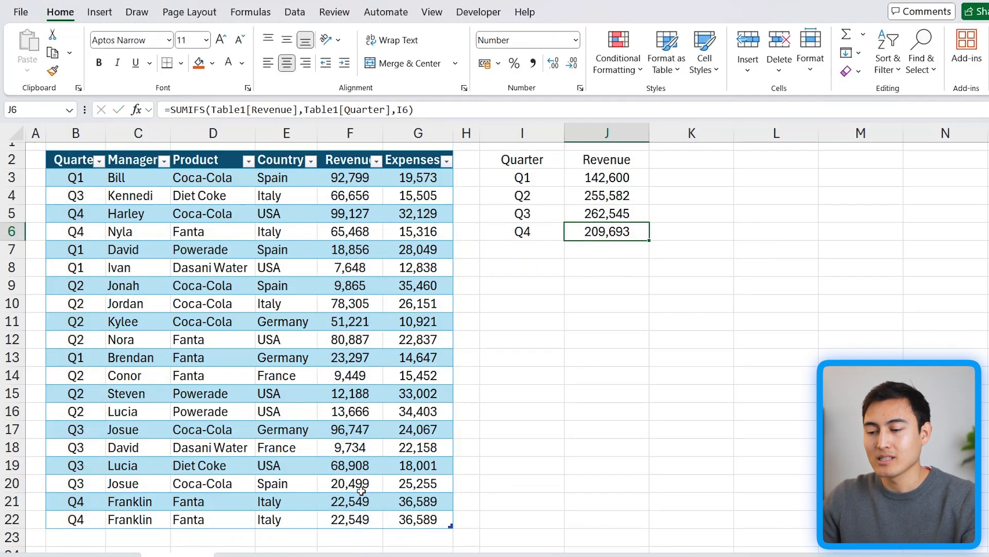
# Try turning off "Use table names in formulas" in the program's formula options.
pyautogui.click(22, 11)
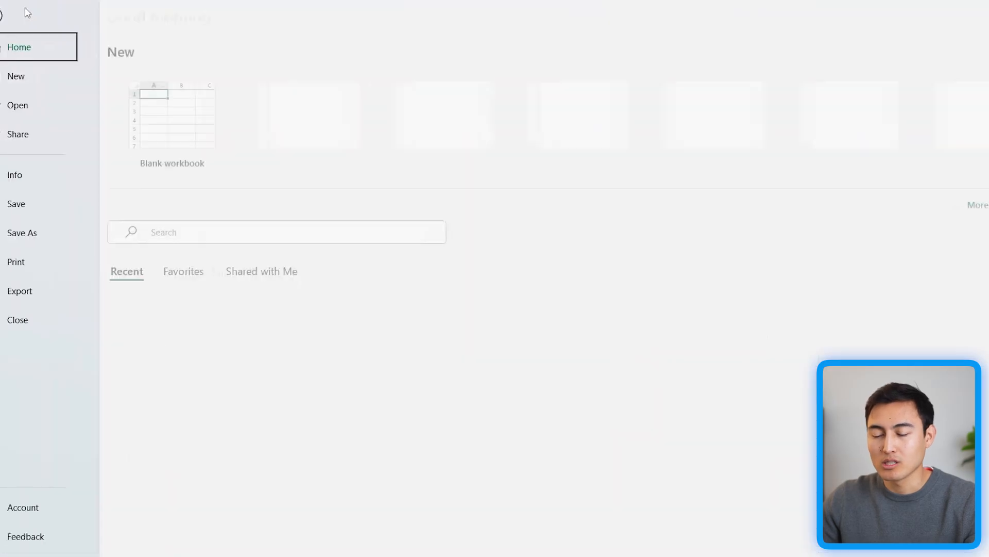
pyautogui.scroll(-1, 41, 516)
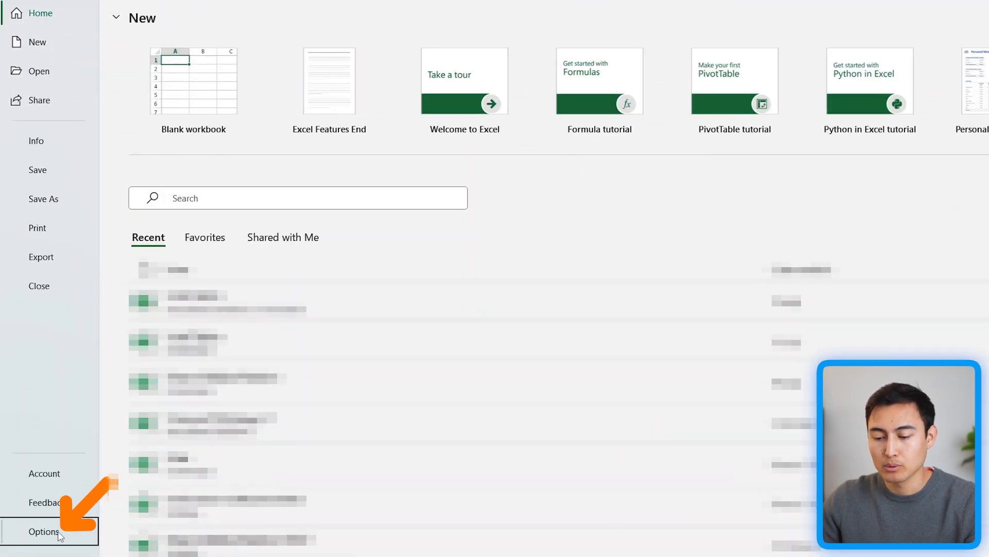
pyautogui.click(40, 529)
pyautogui.click(294, 85)
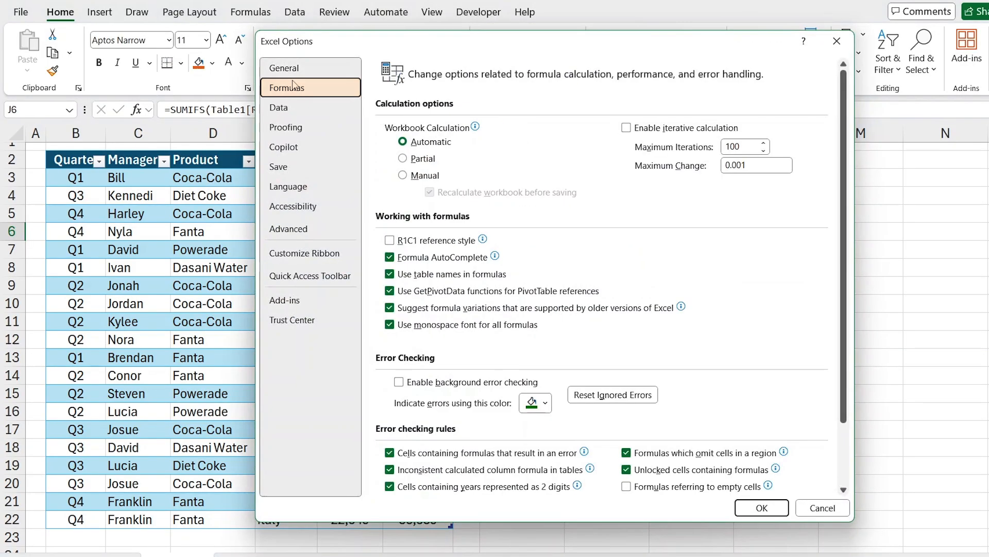
pyautogui.press('Tab')
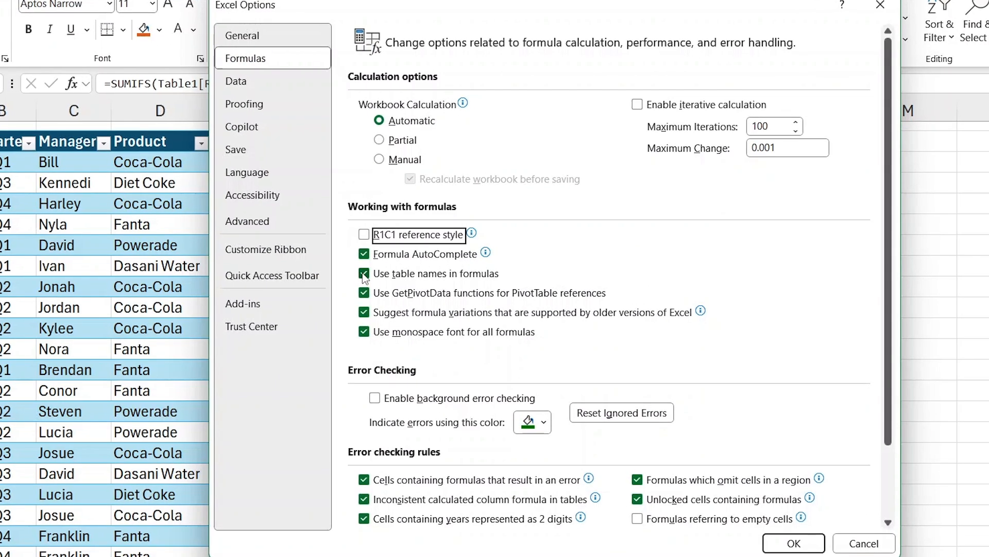
pyautogui.click(364, 274)
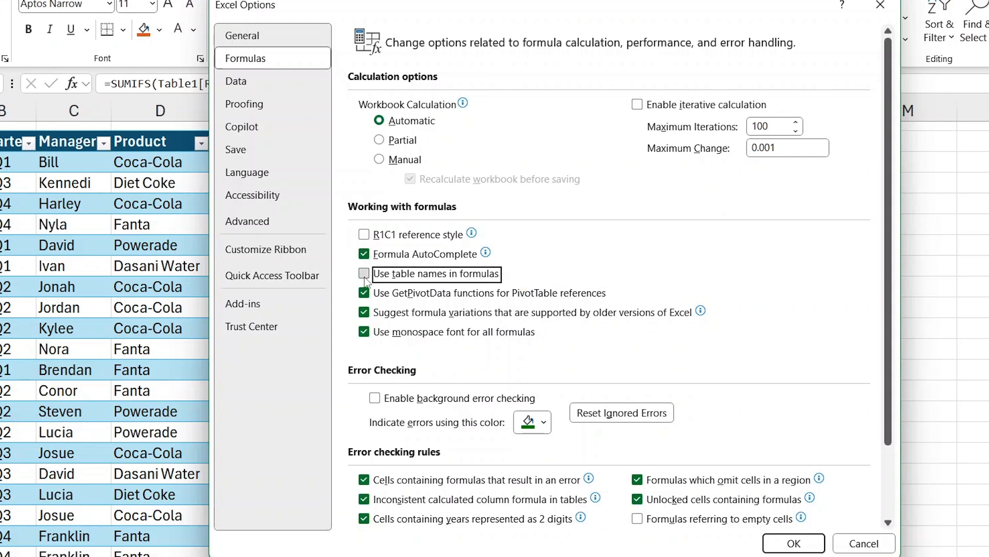
pyautogui.click(802, 541)
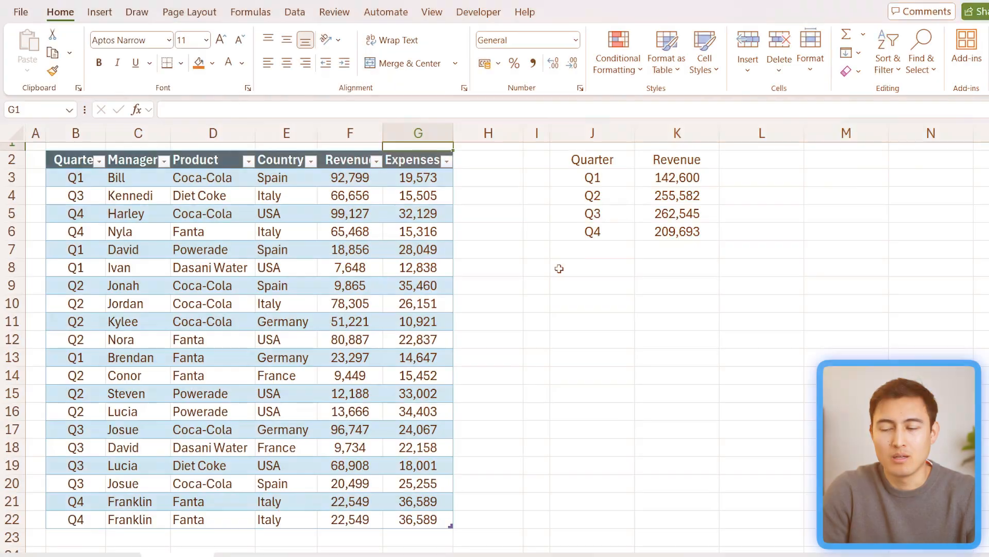
# Add a table column headed Profit in H2, directly beside Expenses.
pyautogui.press('Down')
pyautogui.press('Left')
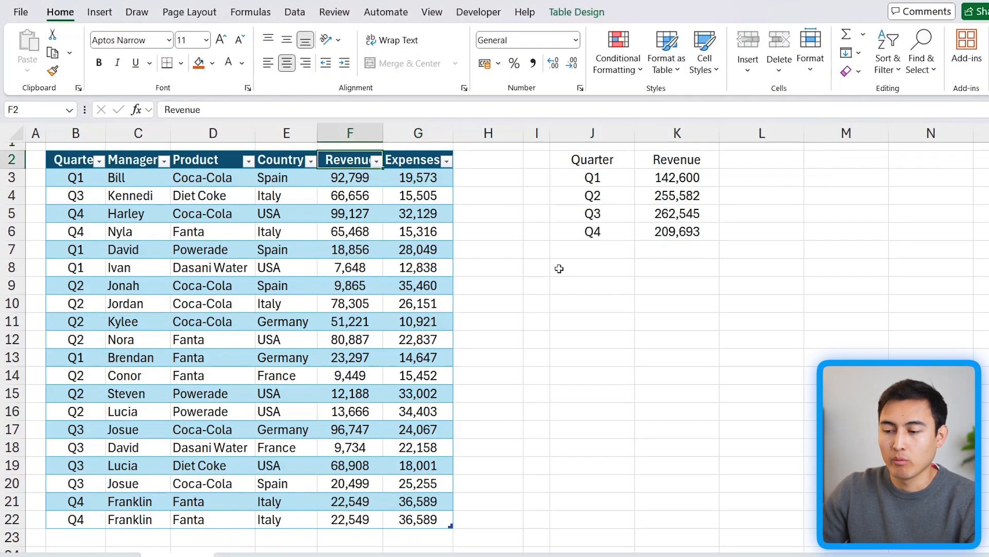
pyautogui.press('Right')
pyautogui.press('Right')
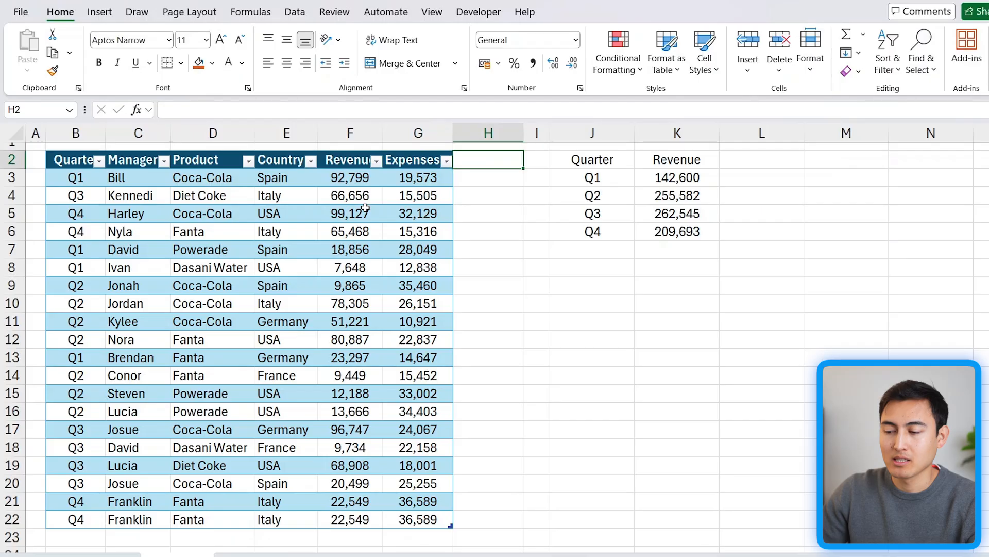
pyautogui.write('Profit')
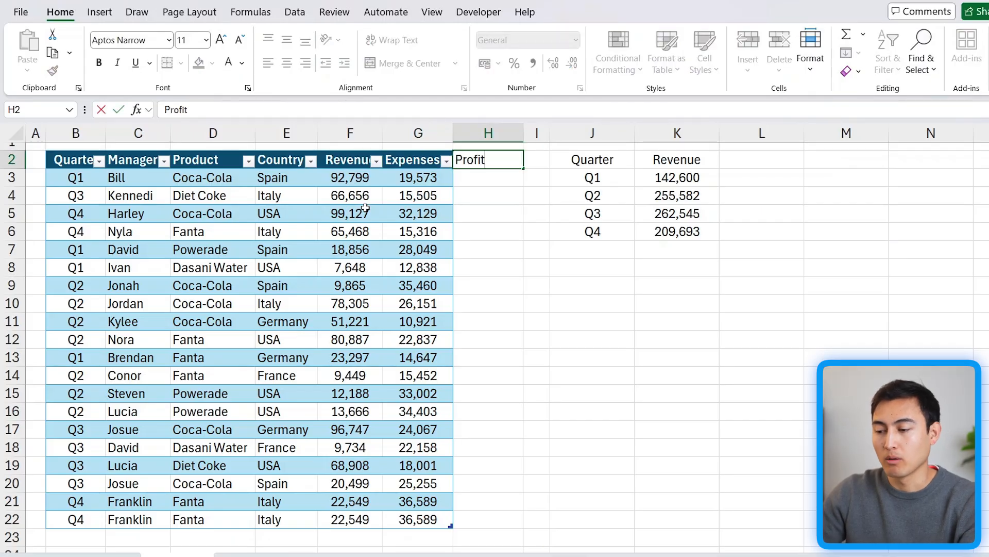
pyautogui.press('Return')
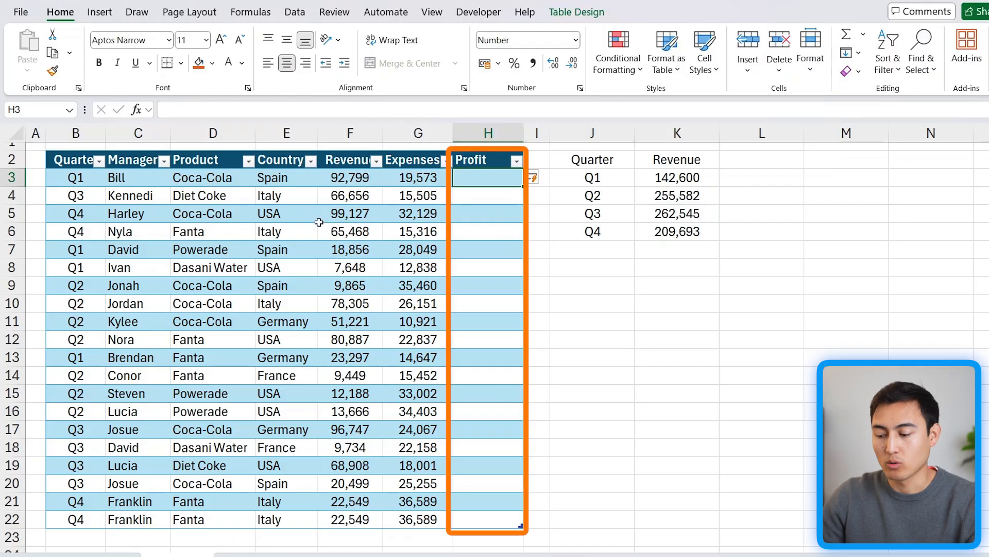
pyautogui.write('=')
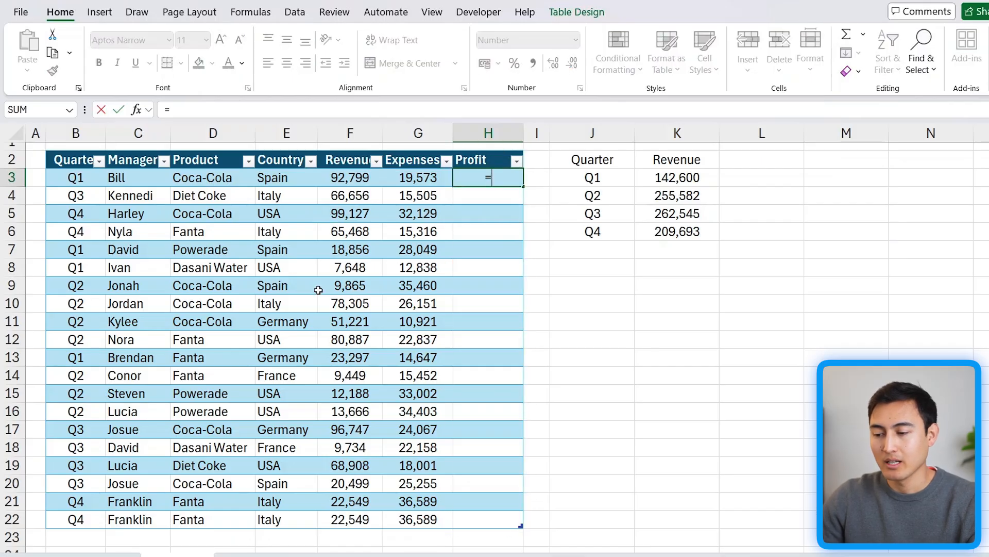
pyautogui.press('Left')
pyautogui.press('Left')
pyautogui.write('-')
pyautogui.press('Left')
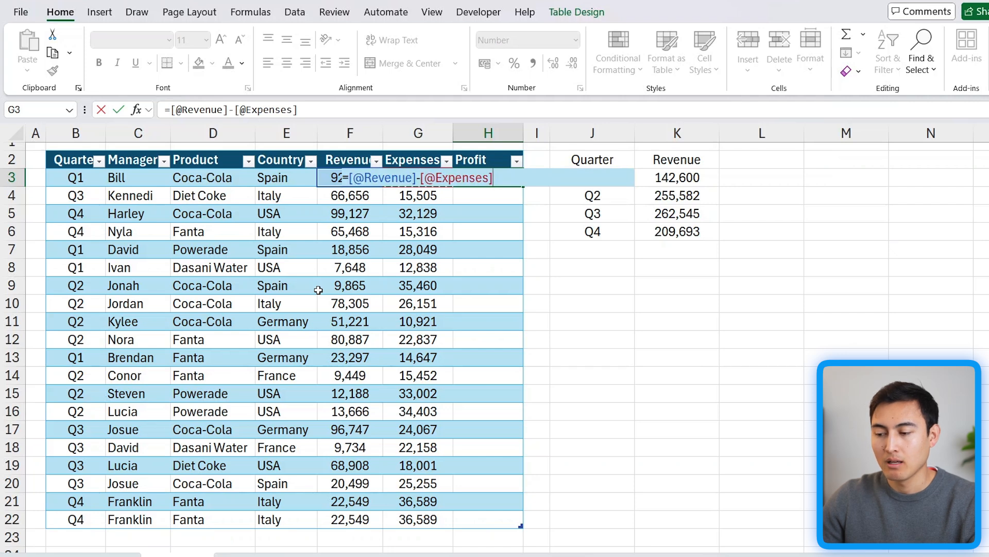
pyautogui.press('Return')
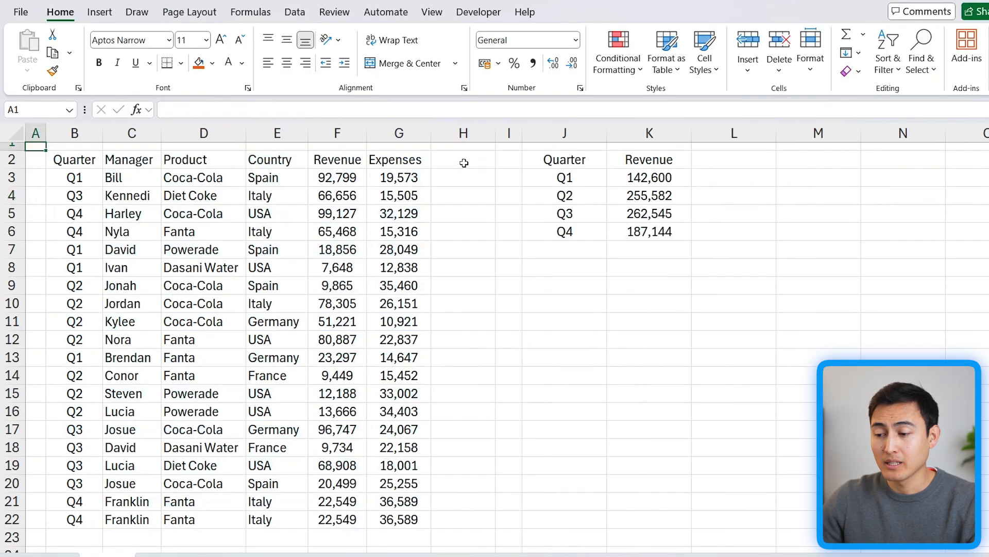
# On the sheet with the unformatted data, enter the heading Profit in H2.
pyautogui.click(464, 163)
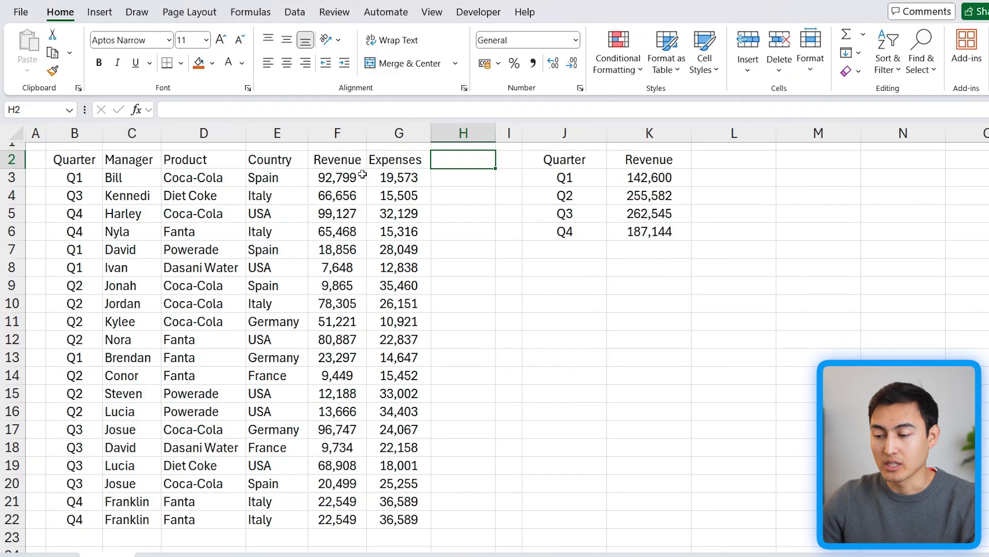
pyautogui.write('Profit')
pyautogui.press('Return')
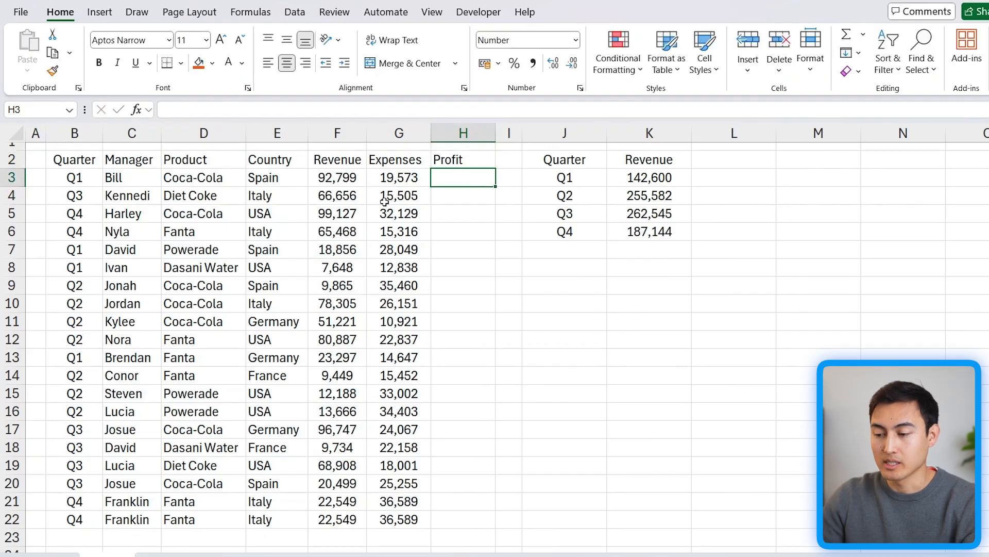
# Calculate profit in H3 with =F3-G3 and fill the formula down to H22.
pyautogui.write('=')
pyautogui.press('Left')
pyautogui.press('Left')
pyautogui.write('-')
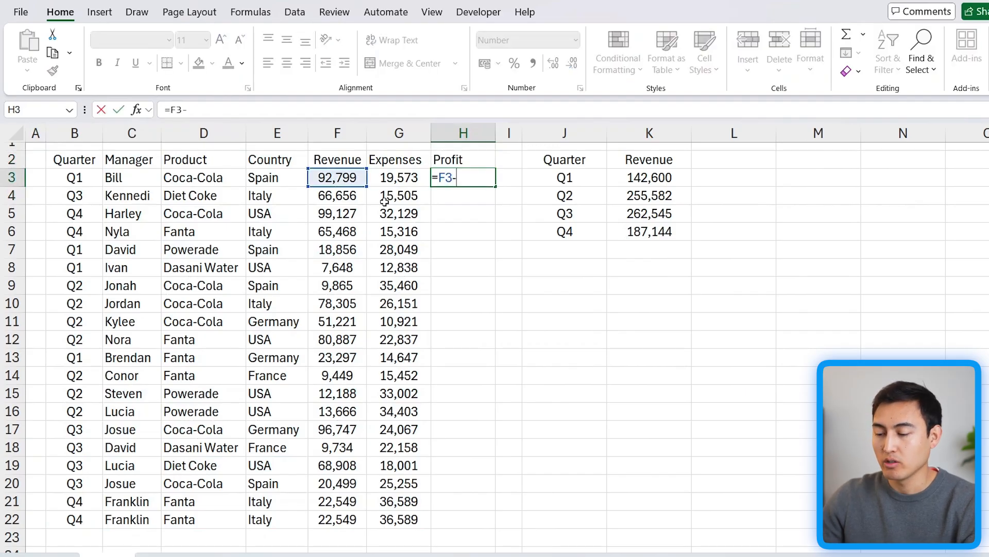
pyautogui.press('Left')
pyautogui.hotkey('ctrl', 'Return')
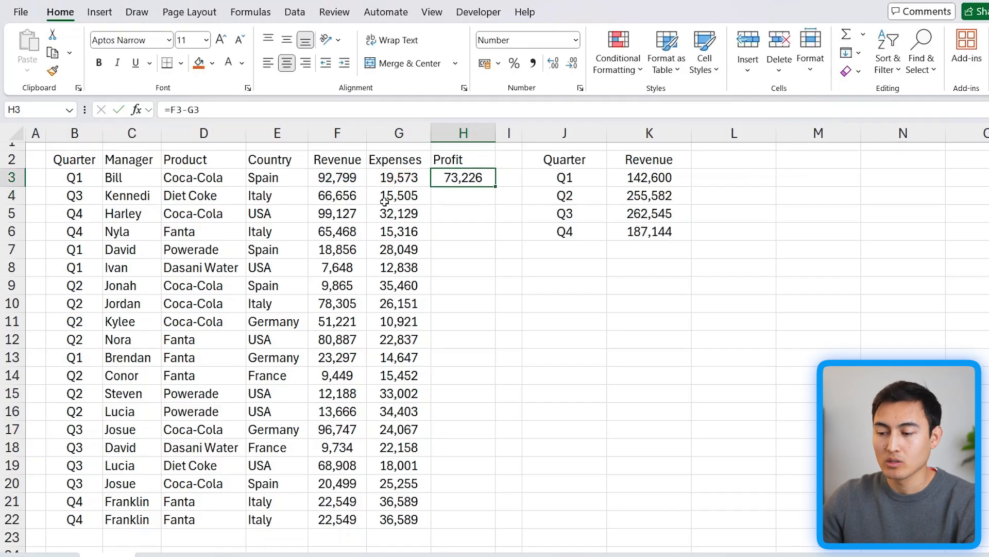
pyautogui.doubleClick(494, 189)
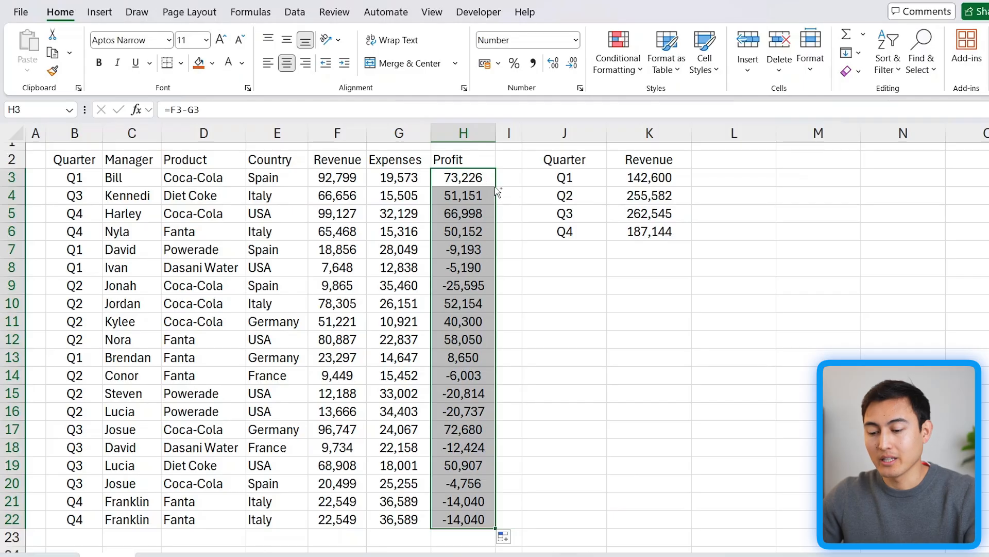
# Return to the table sheet and enter 3949 as the expenses in G23, directly below the last record.
pyautogui.hotkey('ctrl', 'pagedown')
pyautogui.press('Down')
pyautogui.hotkey('ctrl', 'Down')
pyautogui.press('Down')
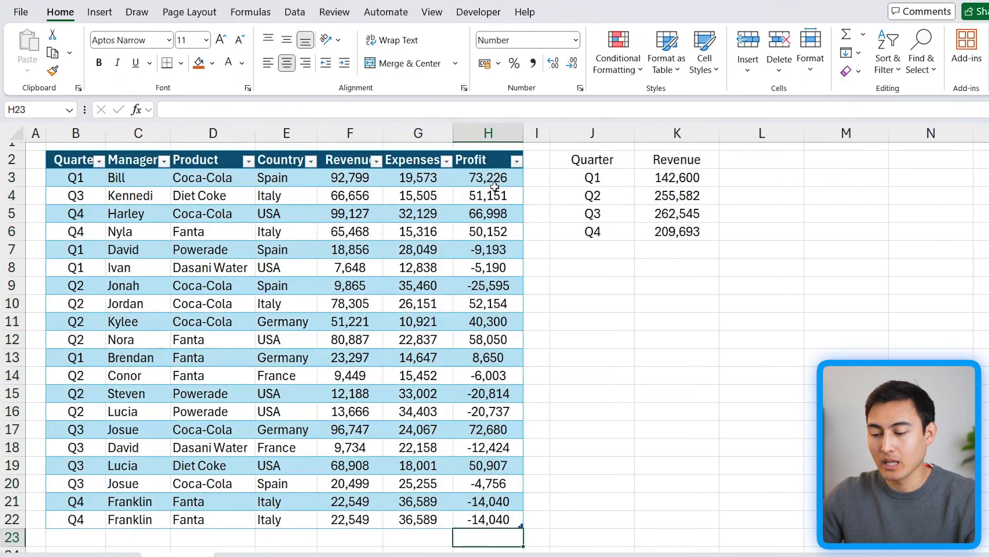
pyautogui.press('Left')
pyautogui.write('3949')
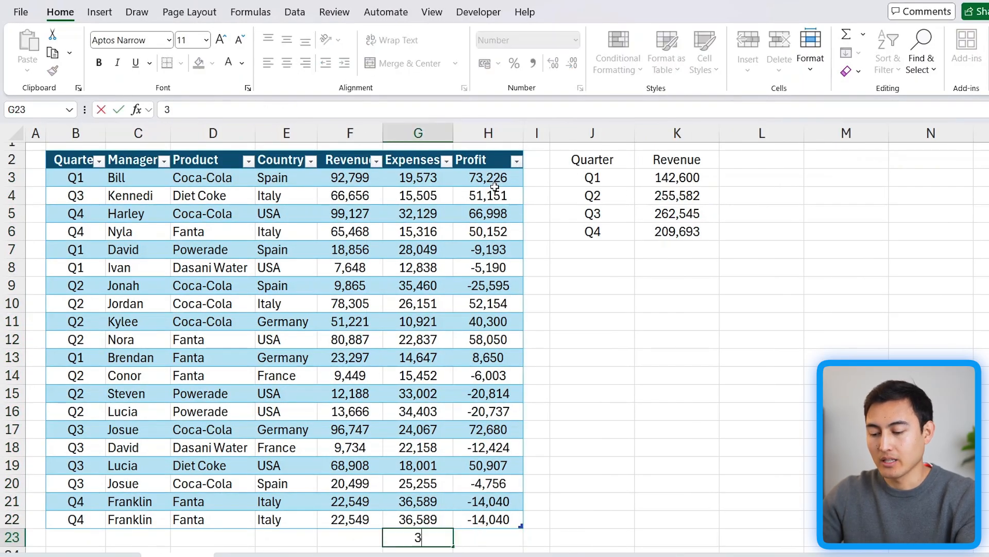
pyautogui.press('Return')
# Inspect the Profit formula in H23 of the new table row.
pyautogui.press('Up')
pyautogui.press('Right')
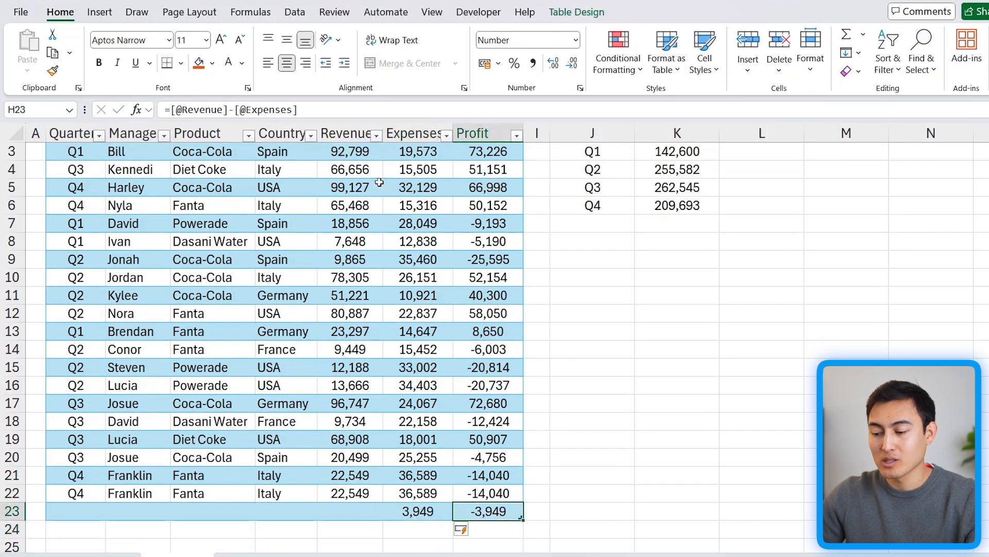
pyautogui.doubleClick(506, 511)
pyautogui.press('Escape')
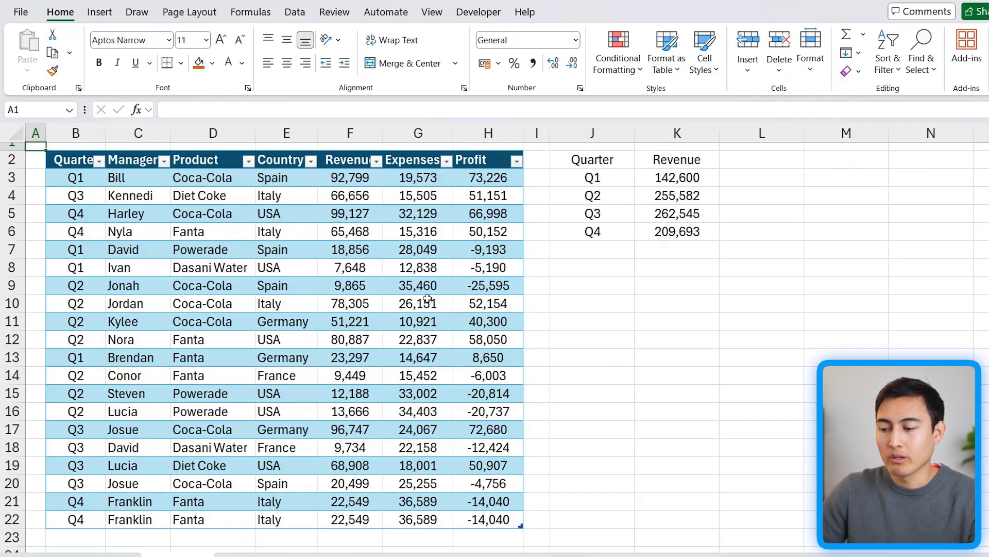
# Add a total row to the bottom of the table.
pyautogui.click(472, 278)
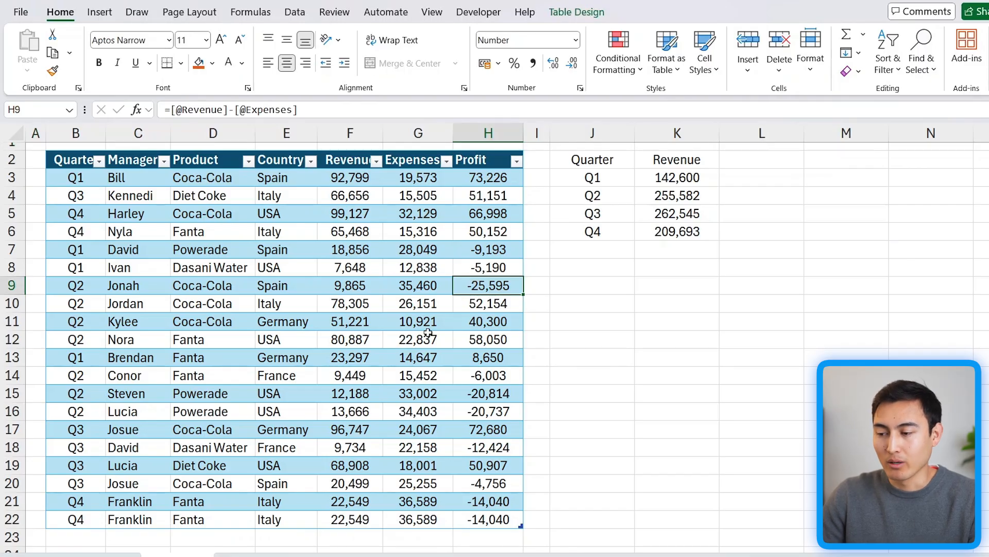
pyautogui.click(576, 12)
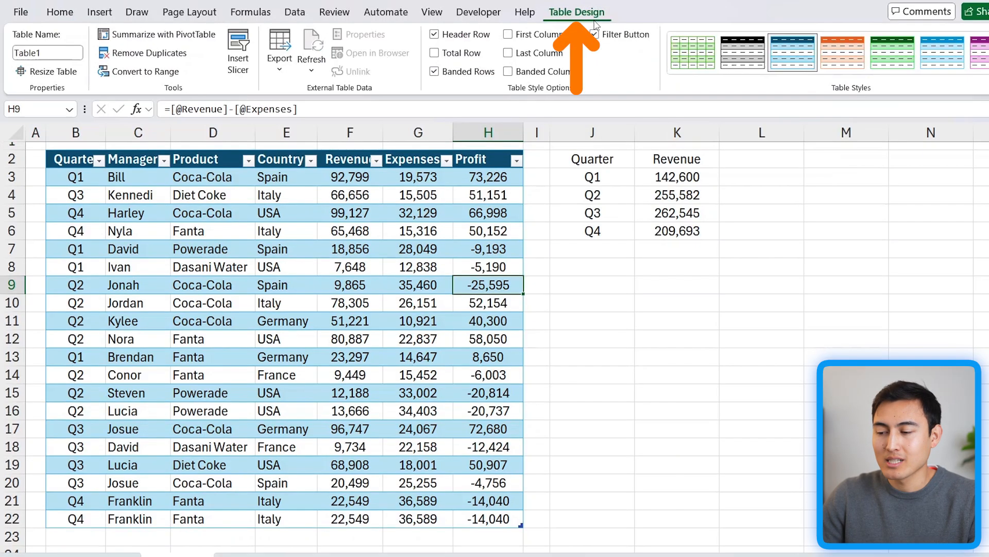
pyautogui.click(464, 56)
pyautogui.scroll(-3, 453, 344)
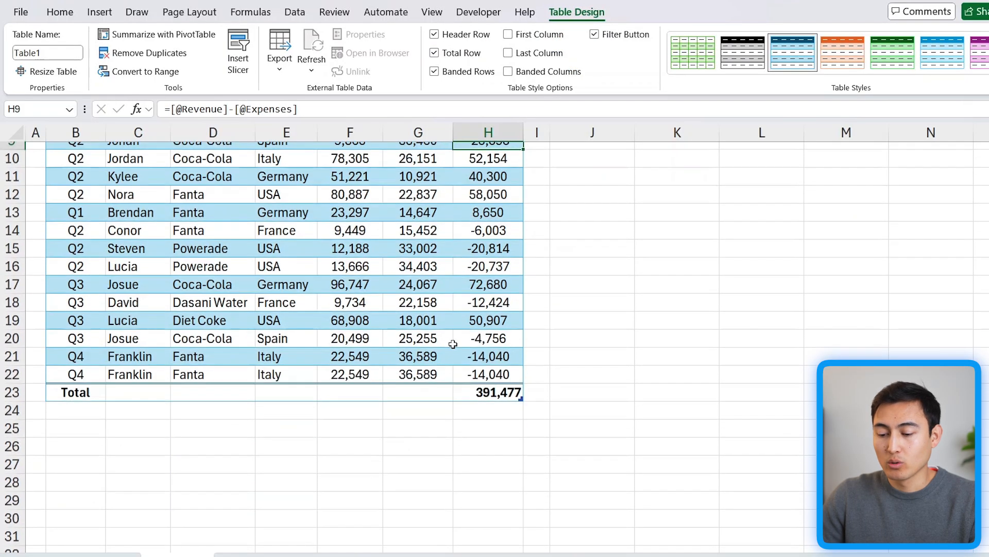
# Set the Profit column's calculation in the total row to Average.
pyautogui.click(497, 392)
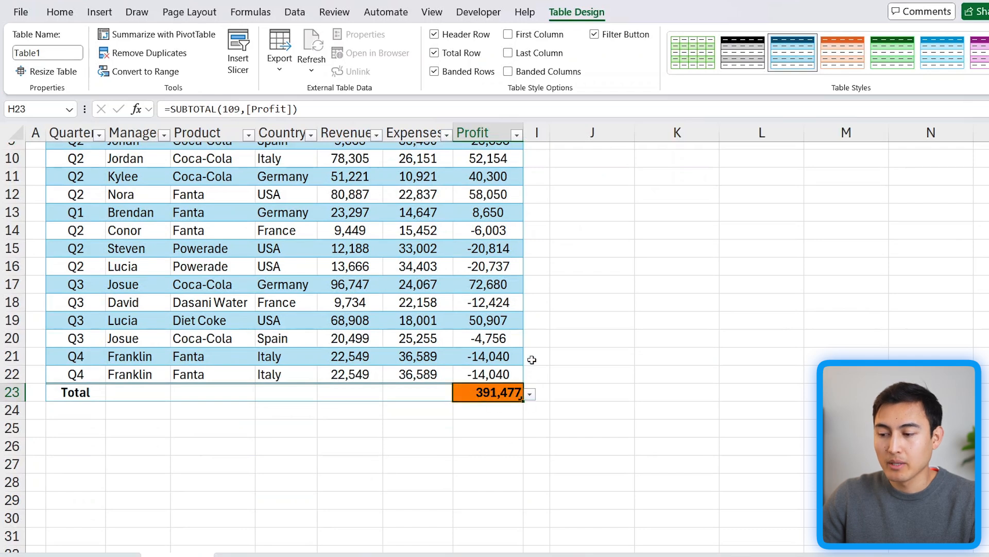
pyautogui.click(530, 395)
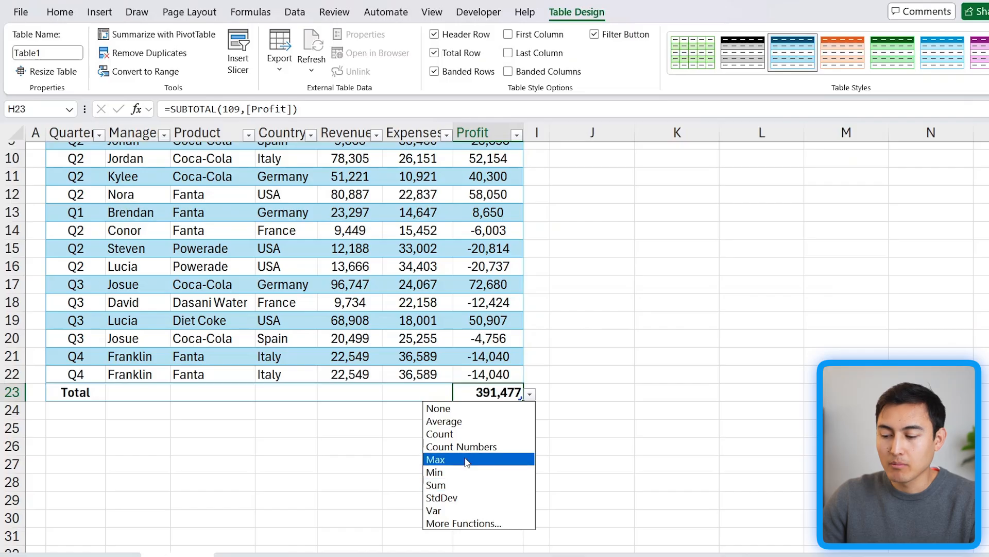
pyautogui.click(467, 423)
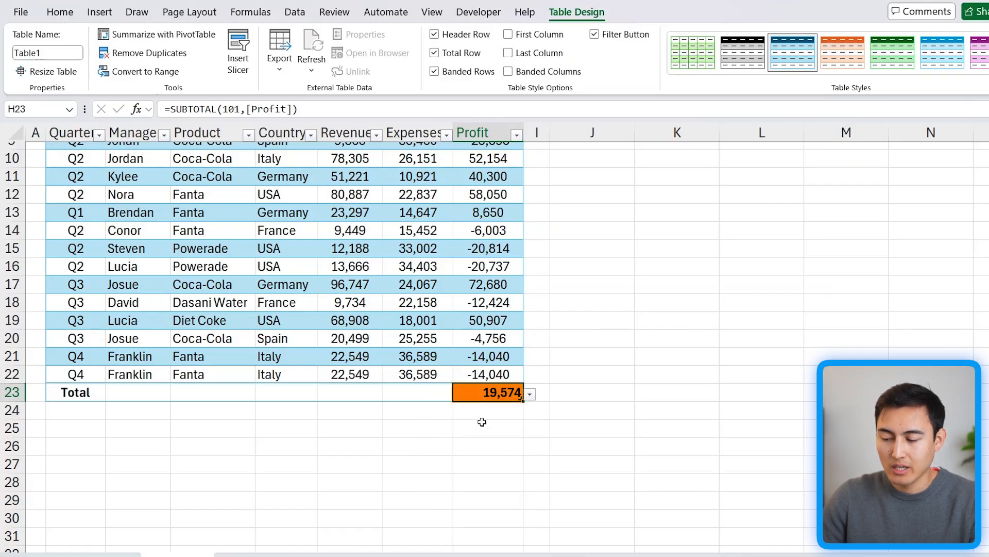
# Set the Profit column's calculation in the table's total row to Max.
pyautogui.click(531, 395)
pyautogui.click(463, 458)
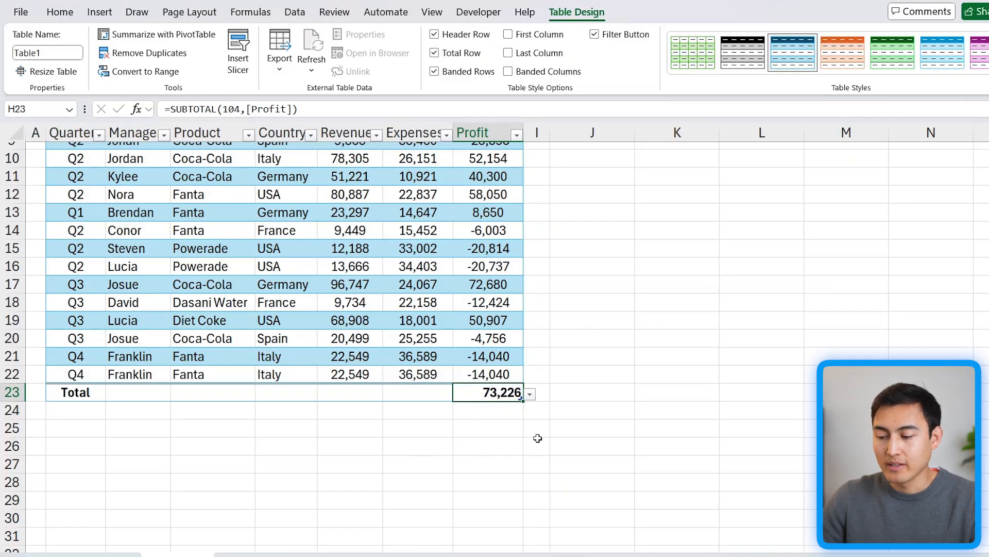
pyautogui.press('Left')
pyautogui.click(459, 394)
pyautogui.press('Escape')
pyautogui.press('Left')
pyautogui.press('Left')
pyautogui.press('Left')
pyautogui.press('Left')
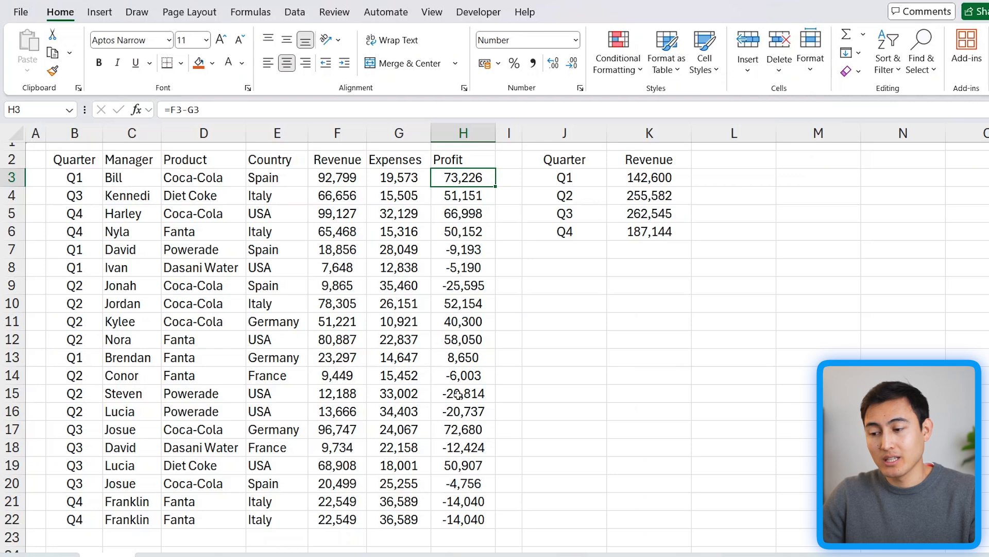
# On the plain range sheet, enter a SUM formula in J8 that totals all the Profit values.
pyautogui.click(560, 266)
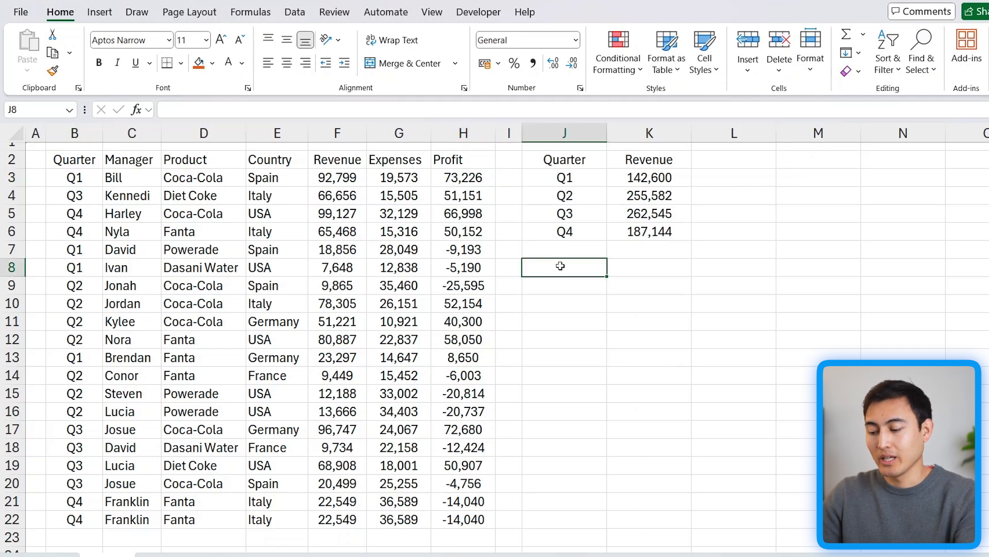
pyautogui.write('=sum')
pyautogui.press('Tab')
pyautogui.press('Left')
pyautogui.press('Left')
pyautogui.hotkey('ctrl', 'Up')
pyautogui.press('Down')
pyautogui.hotkey('ctrl', 'shift', 'Down')
pyautogui.press('Return')
# Enter an AVERAGE formula in J9 over the Profit values, directly below the sum.
pyautogui.write('-avera')
pyautogui.press('Tab')
pyautogui.press('Left')
pyautogui.hotkey('ctrl', 'Up')
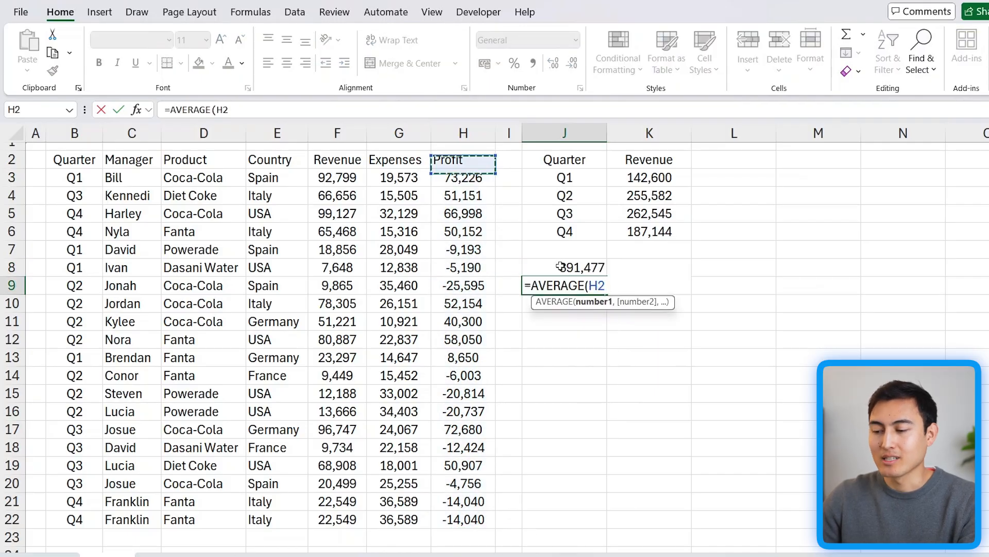
pyautogui.press('Down')
pyautogui.hotkey('ctrl', 'Down')
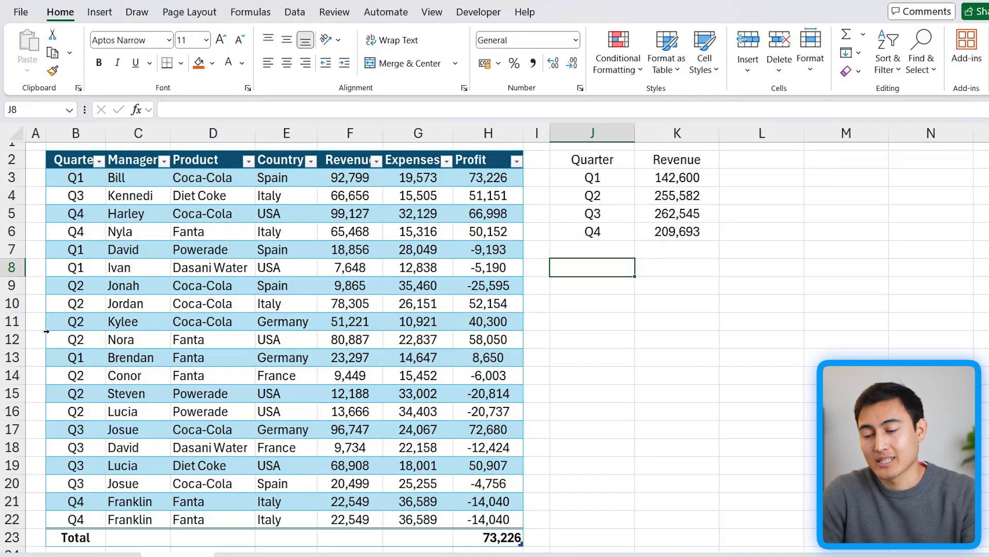
# On the table sheet, filter the Quarter column to show only the Q1 records.
pyautogui.click(99, 161)
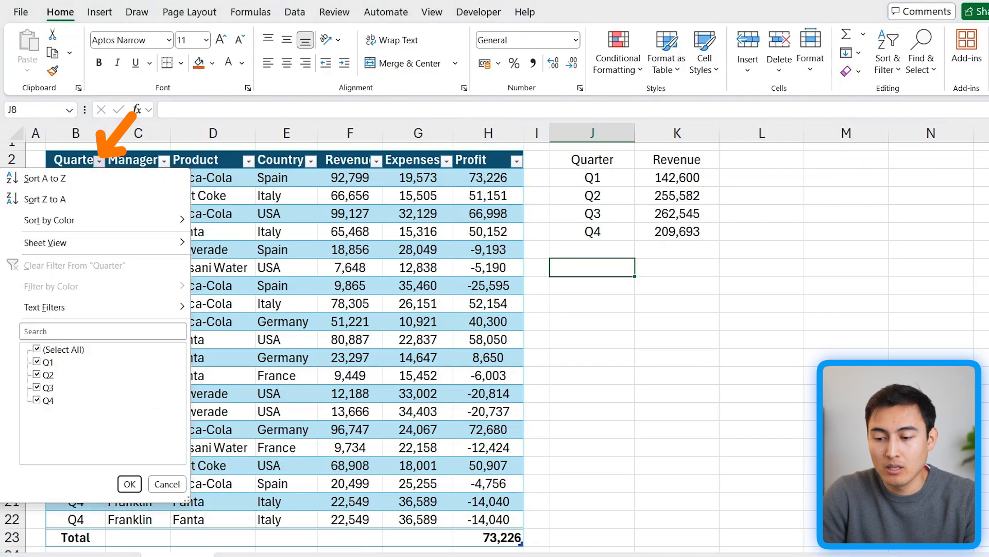
pyautogui.click(99, 161)
pyautogui.click(99, 161)
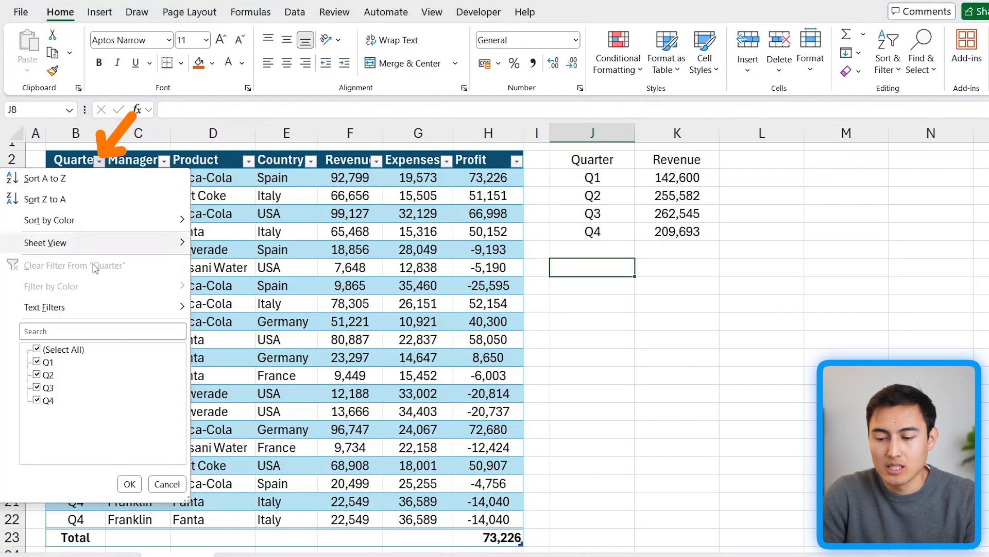
pyautogui.click(75, 351)
pyautogui.click(46, 362)
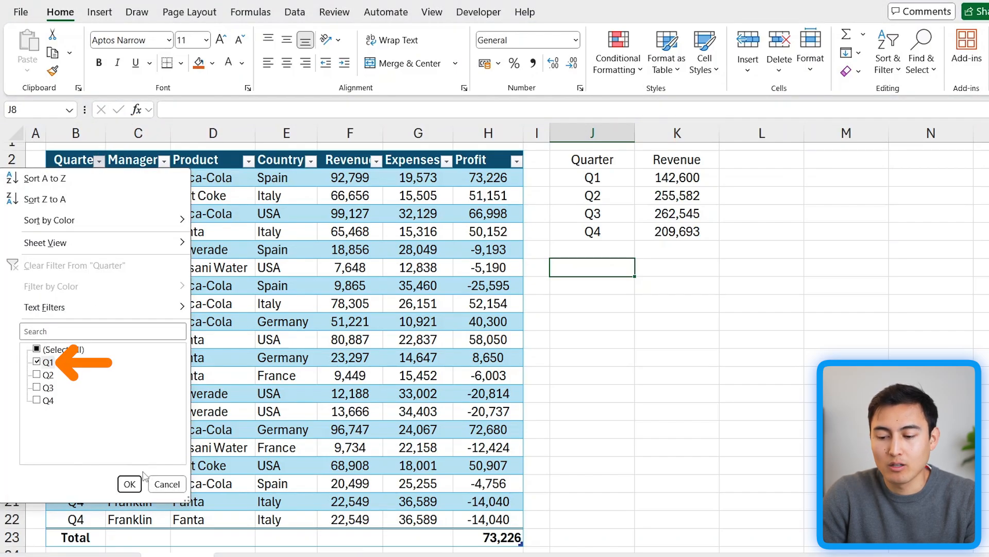
pyautogui.click(129, 484)
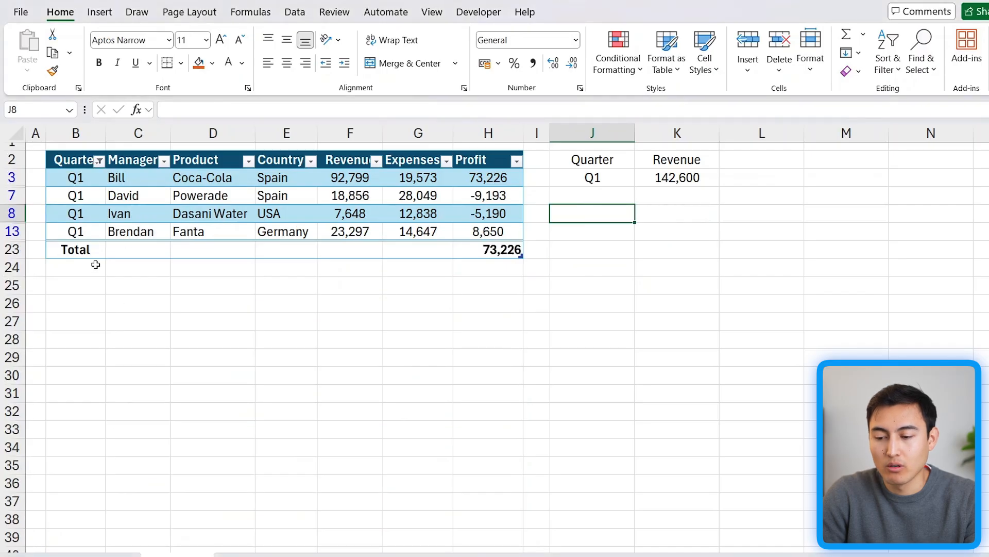
# Undo the Q1 filter on the table.
pyautogui.click(305, 325)
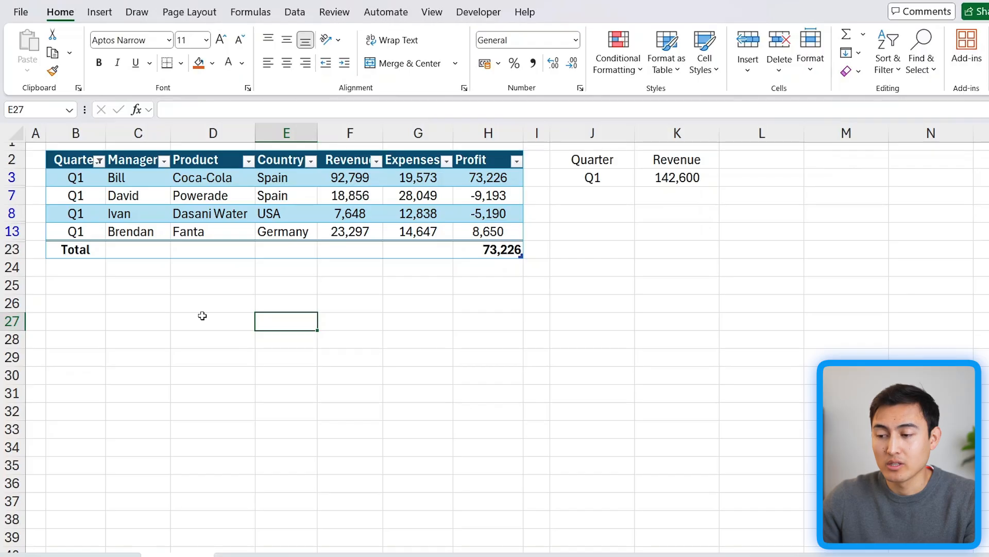
pyautogui.hotkey('ctrl', 'z')
pyautogui.scroll(3, 203, 316)
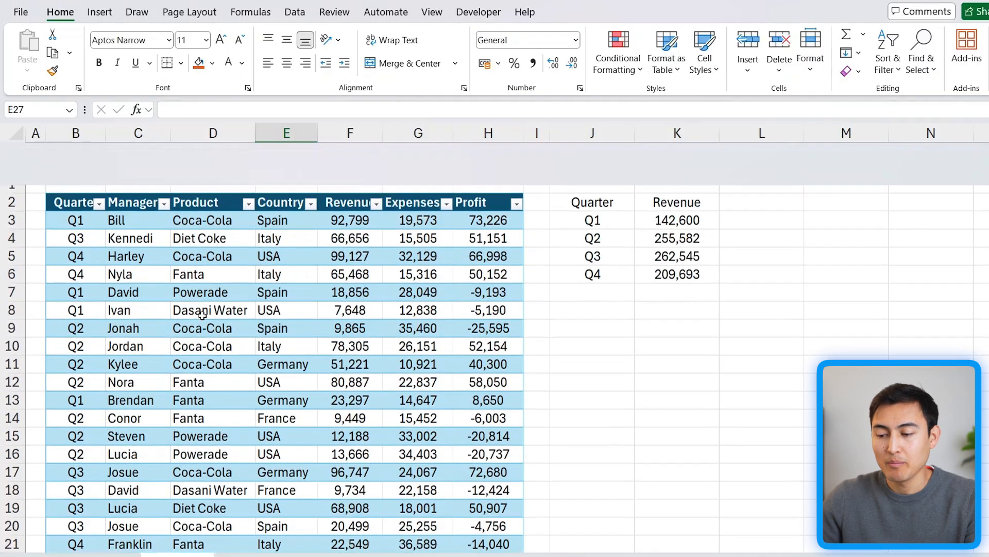
pyautogui.scroll(-1, 202, 316)
# Insert a Quarter slicer for the table and fit it below the quarterly revenue summary, about 4.84 cm high.
pyautogui.click(151, 218)
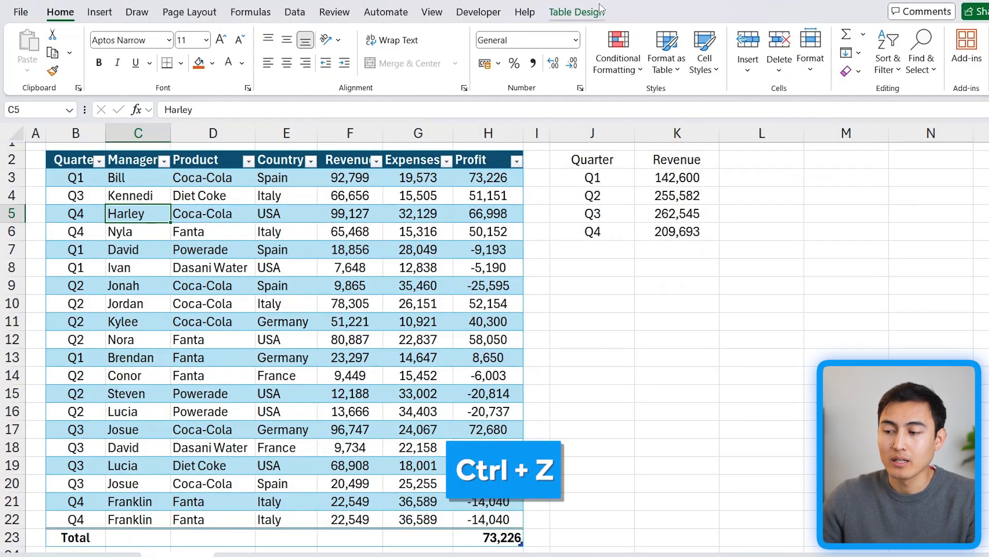
pyautogui.click(587, 14)
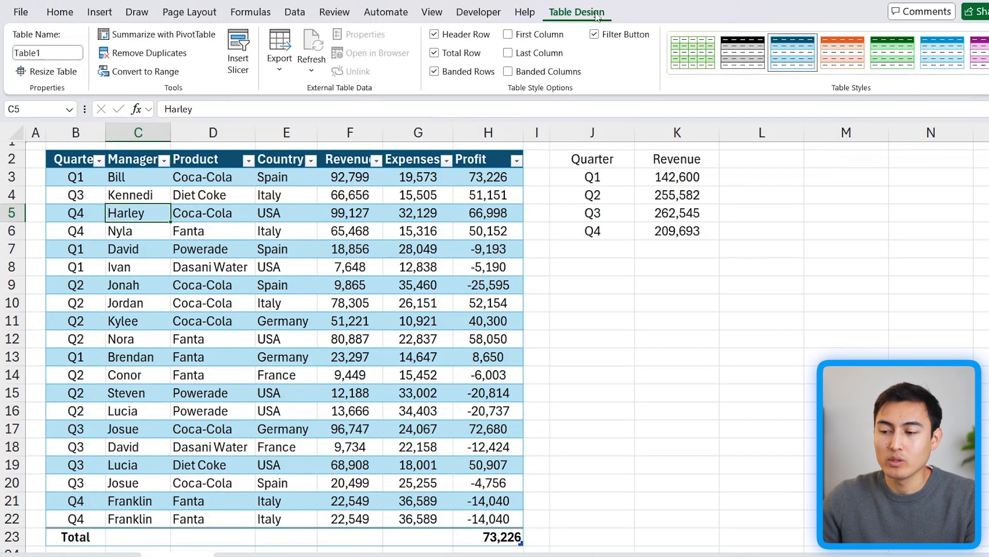
pyautogui.click(239, 64)
pyautogui.click(209, 185)
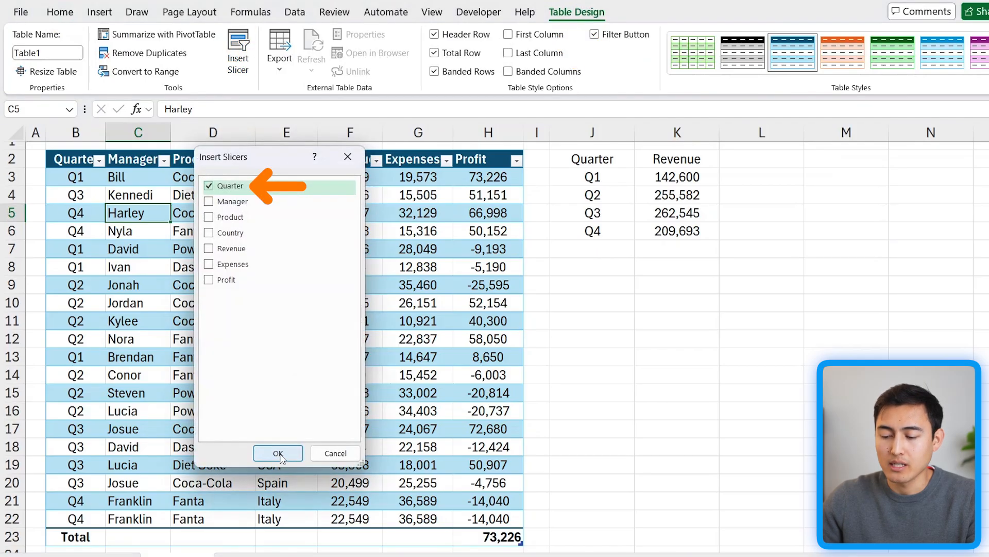
pyautogui.click(278, 453)
pyautogui.moveTo(560, 238); pyautogui.dragTo(623, 262)
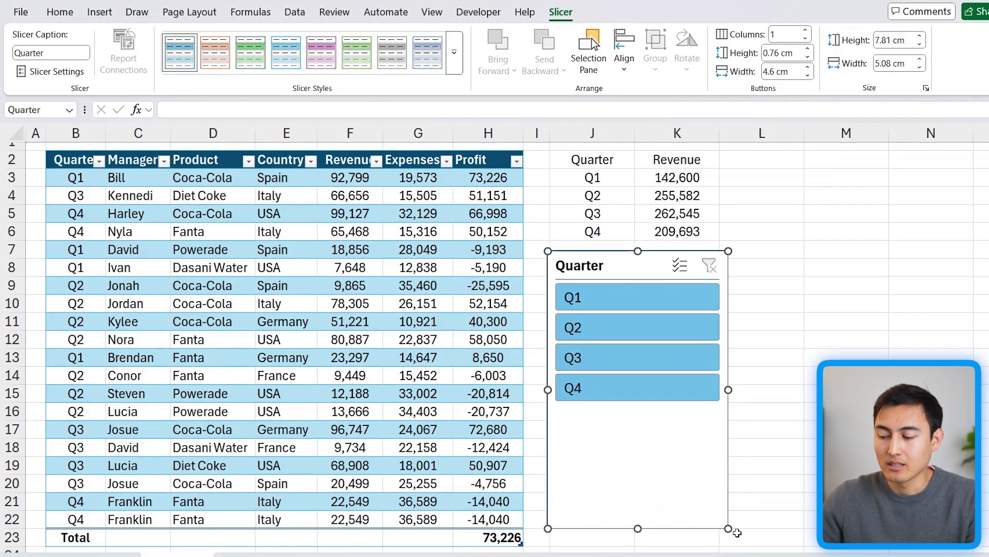
pyautogui.moveTo(728, 527); pyautogui.dragTo(728, 423)
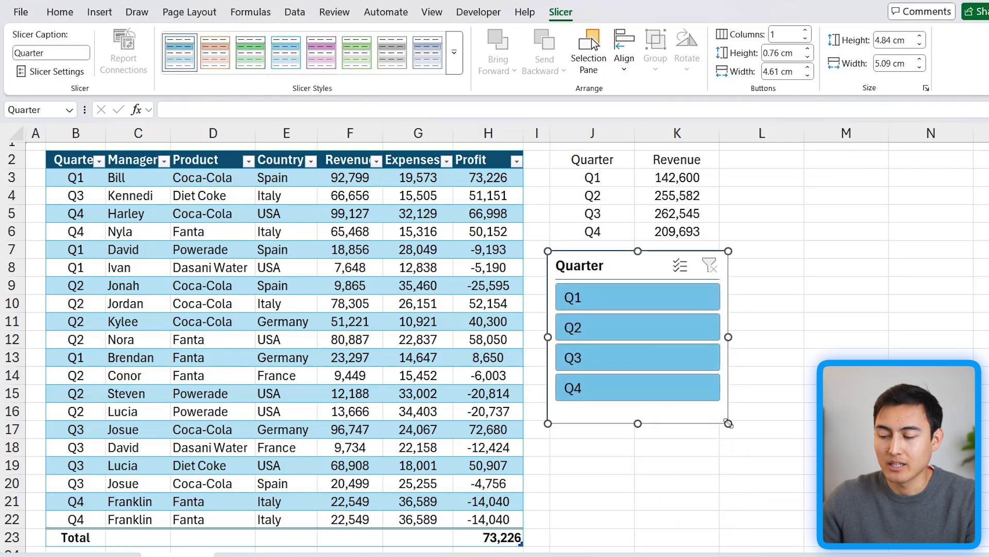
# Filter the table with the slicer by Q1, Q2 and Q3, one quarter at a time.
pyautogui.click(593, 299)
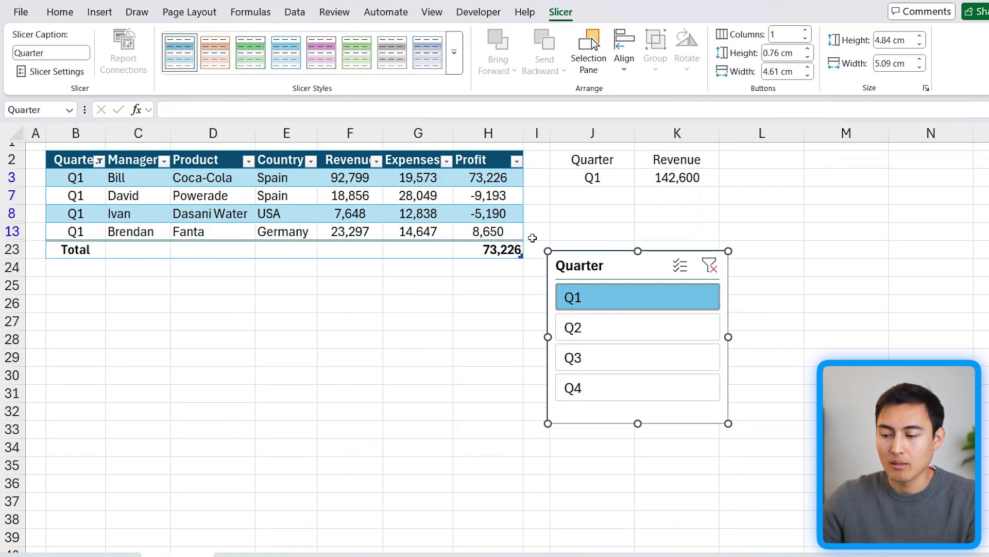
pyautogui.click(612, 339)
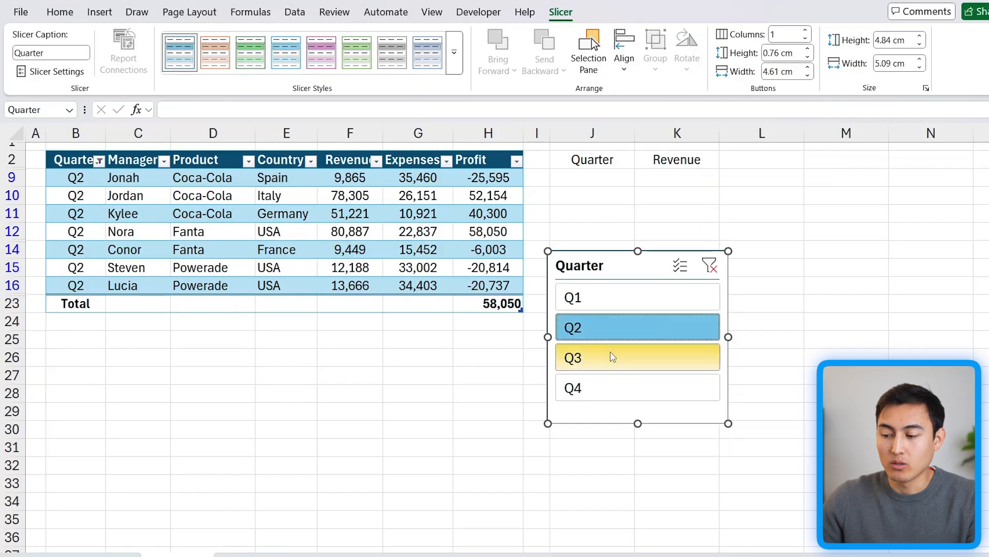
pyautogui.click(612, 357)
# Turn on the slicer's multi-select to show Q1, Q2 and Q3 together, and clear the slicer filter.
pyautogui.click(680, 265)
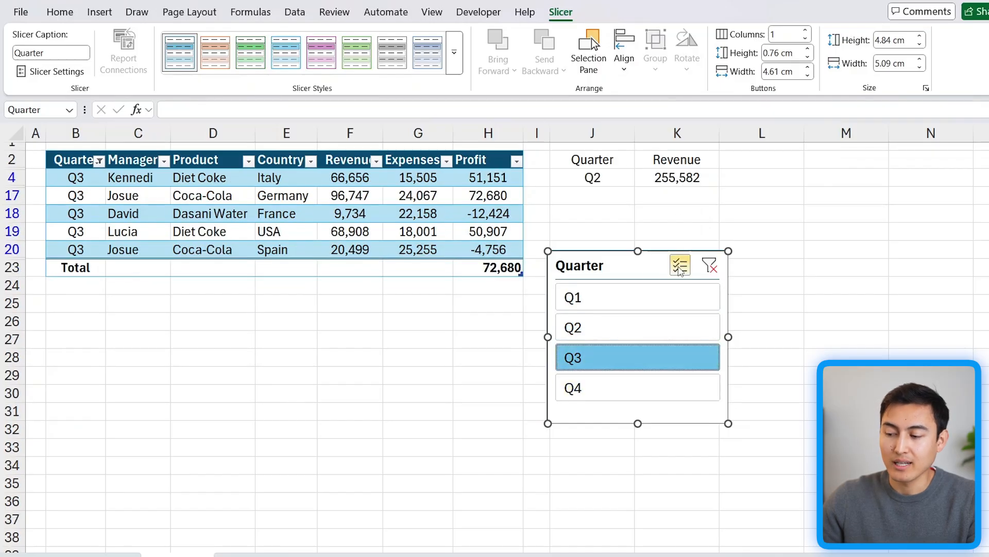
pyautogui.click(624, 330)
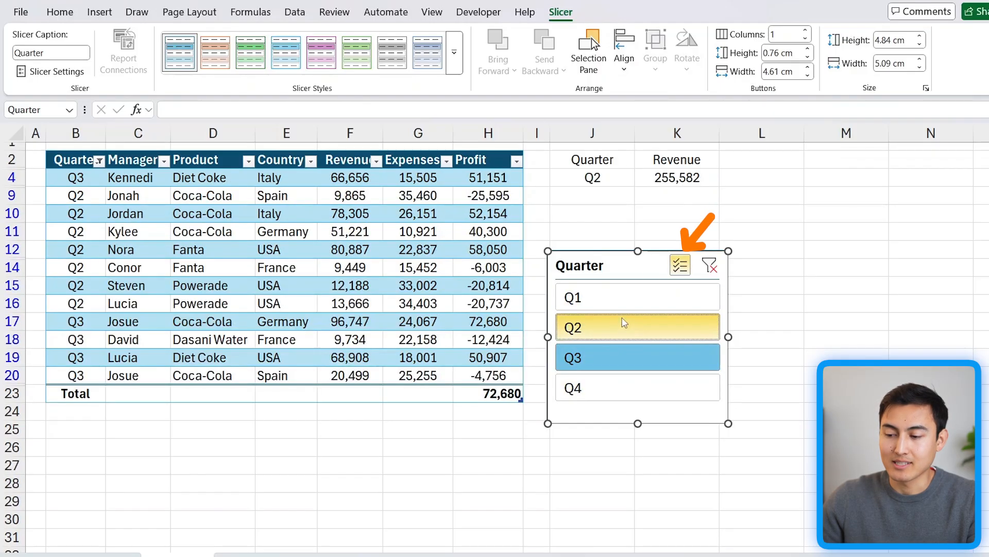
pyautogui.click(625, 299)
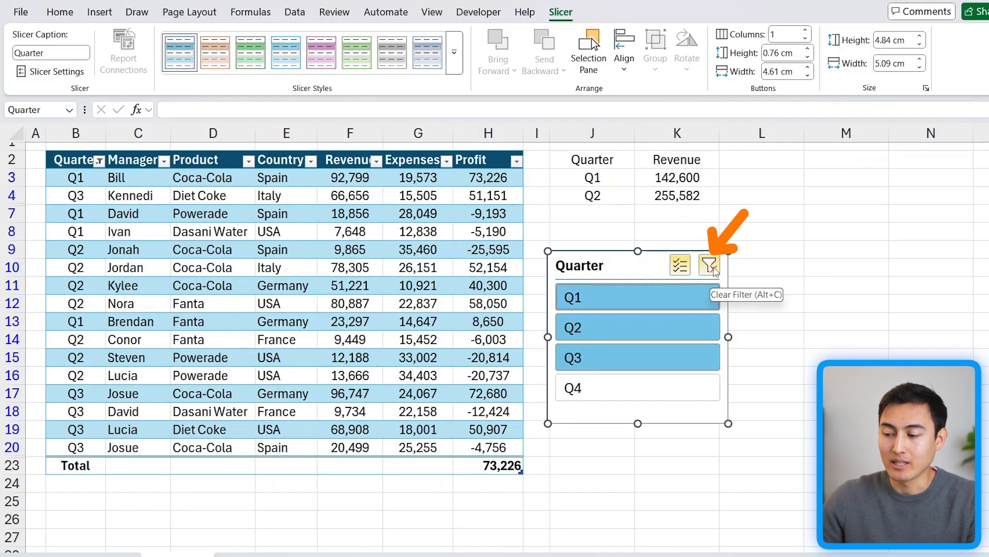
pyautogui.click(711, 265)
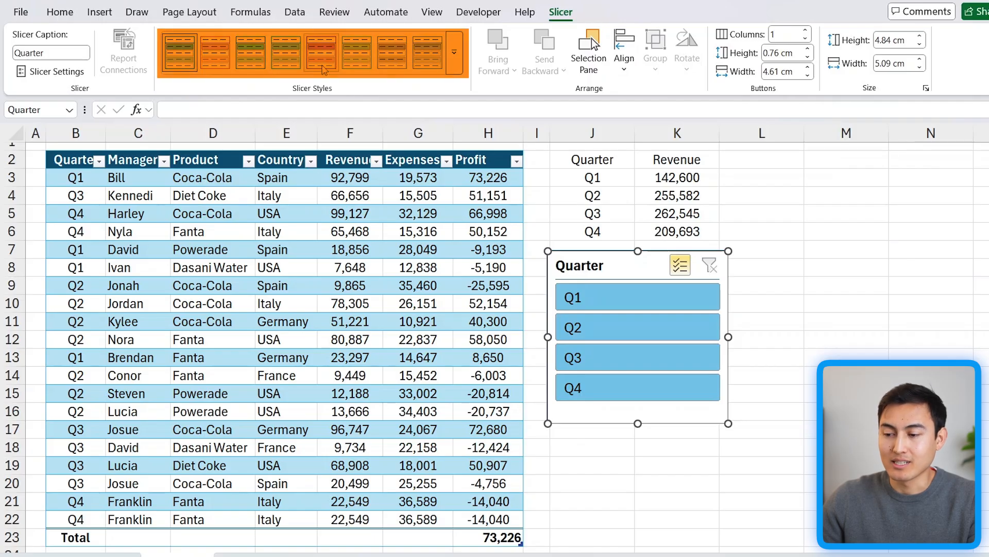
# Arrange the Quarter slicer's buttons in 4 columns and shorten the slicer to fit the single row of buttons.
pyautogui.click(806, 31)
pyautogui.click(805, 31)
pyautogui.click(806, 31)
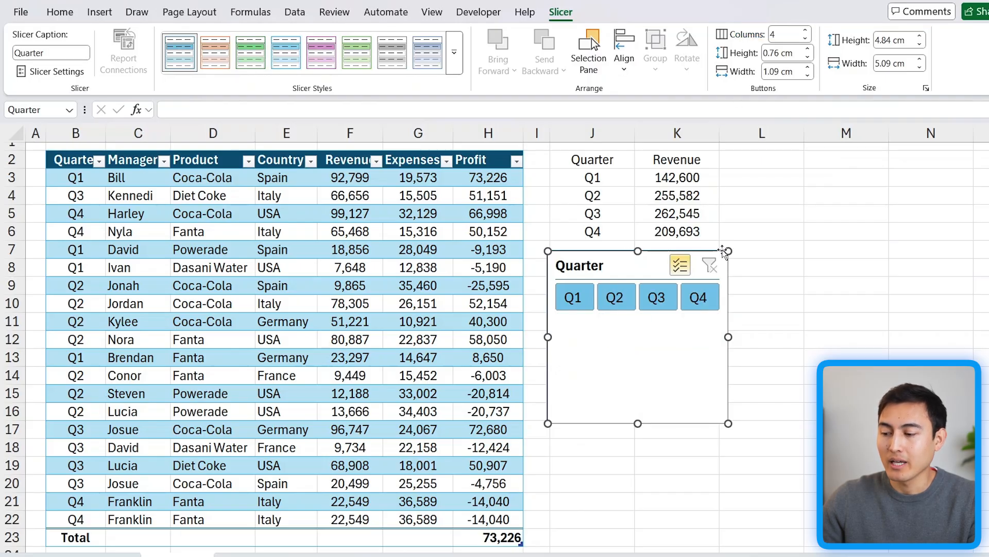
pyautogui.moveTo(638, 423); pyautogui.dragTo(639, 320)
pyautogui.click(643, 399)
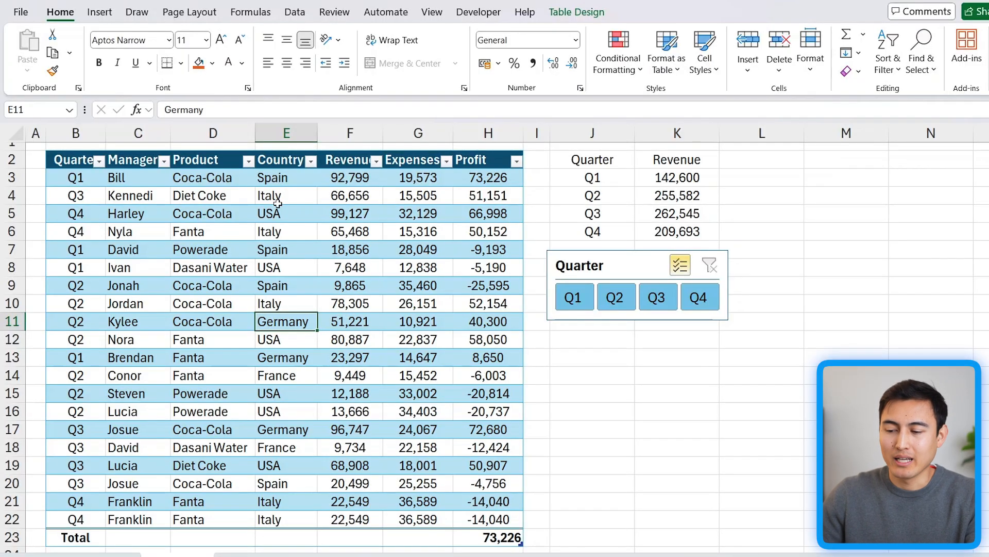
# Convert the table back to a normal range.
pyautogui.click(198, 263)
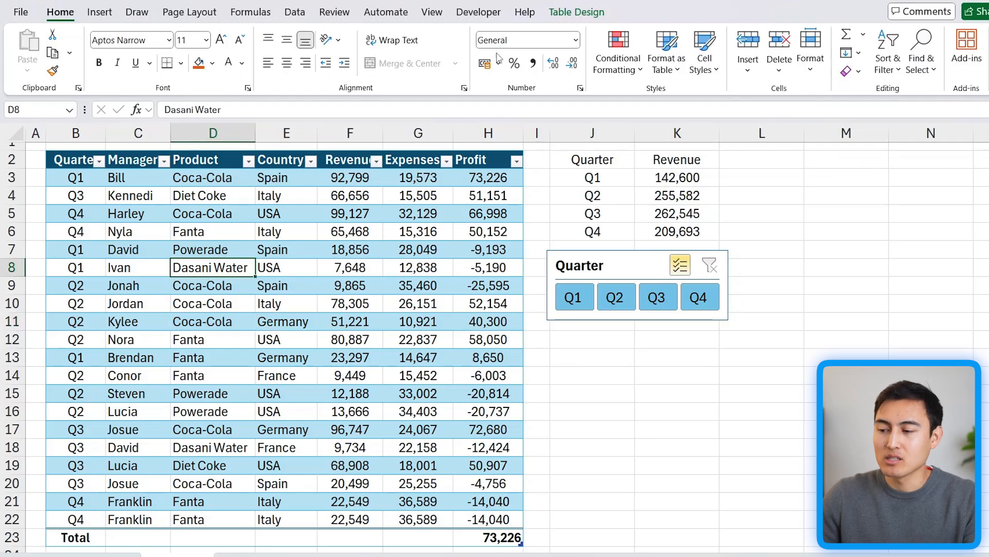
pyautogui.click(570, 13)
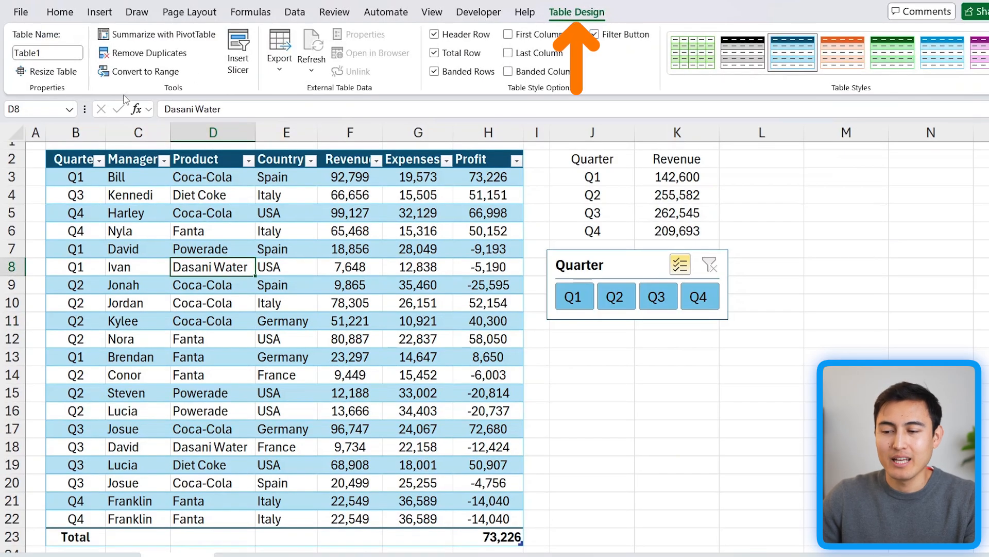
pyautogui.click(160, 72)
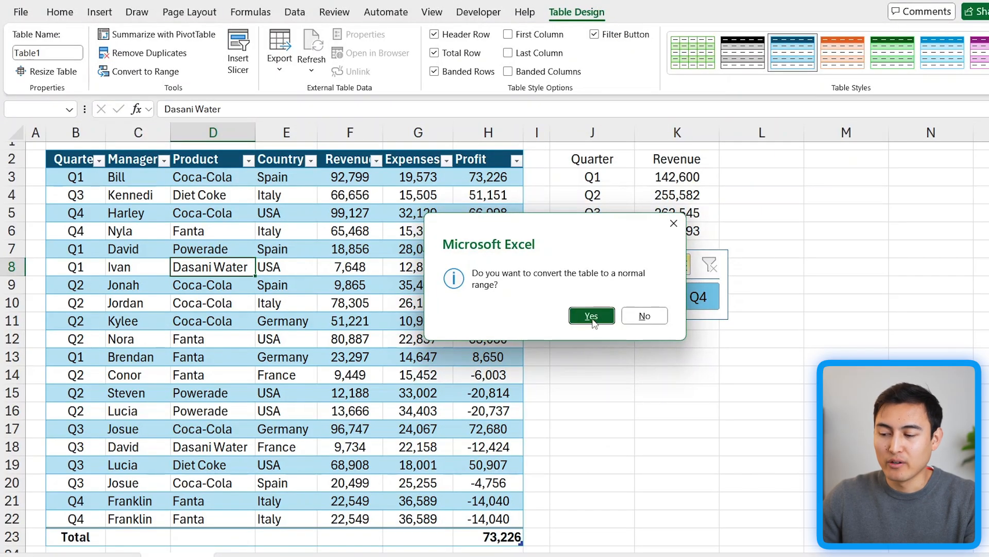
pyautogui.click(591, 316)
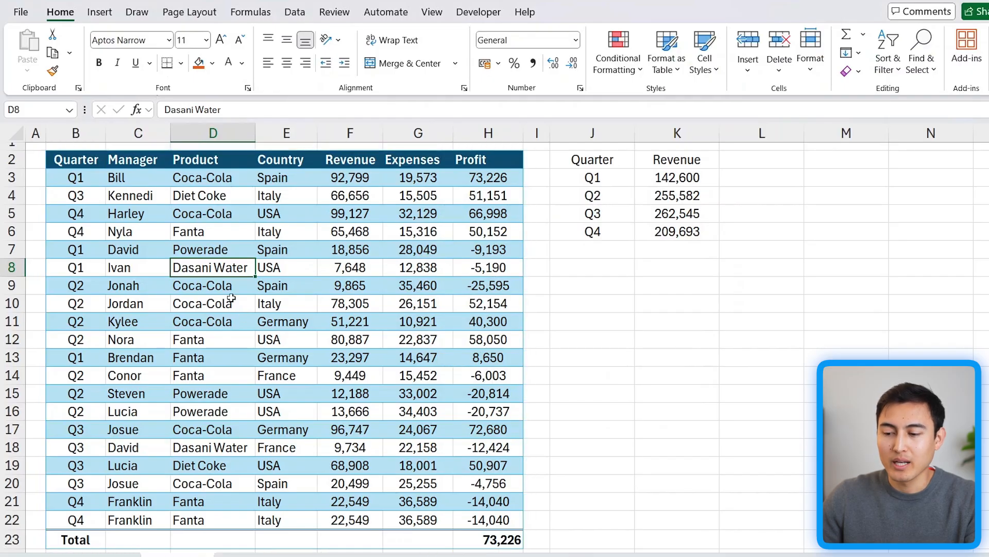
# Clear all formatting from the converted data range, including its total row.
pyautogui.hotkey('ctrl', 'a')
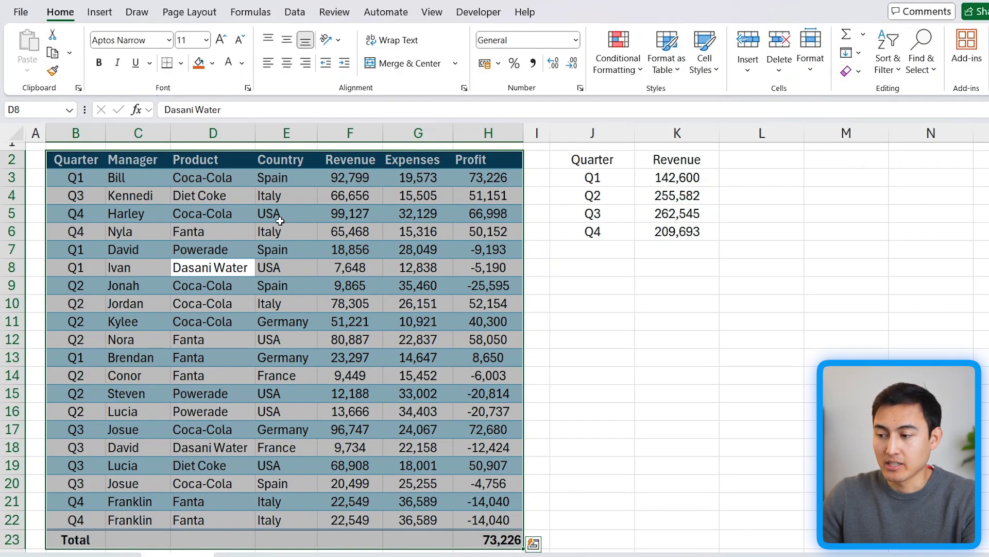
pyautogui.click(850, 78)
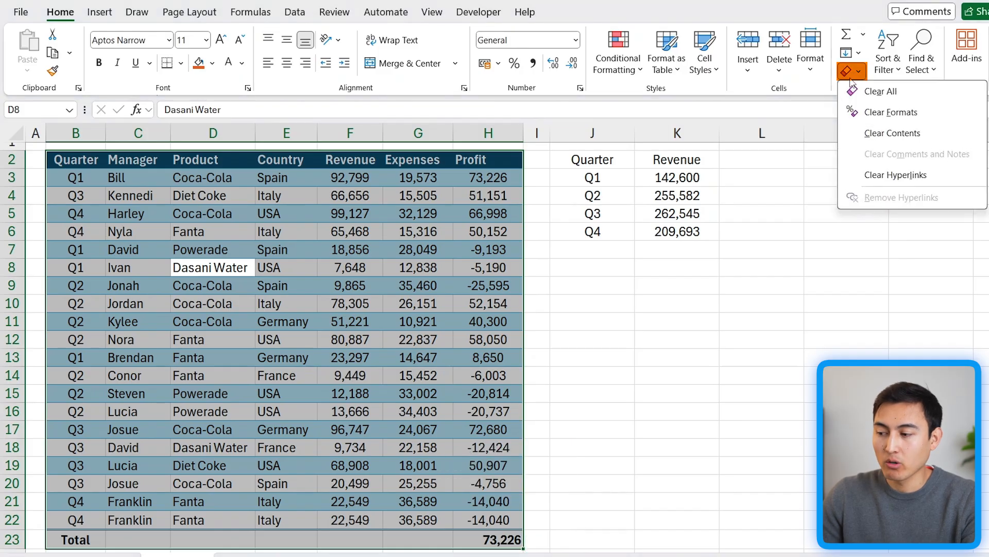
pyautogui.click(890, 112)
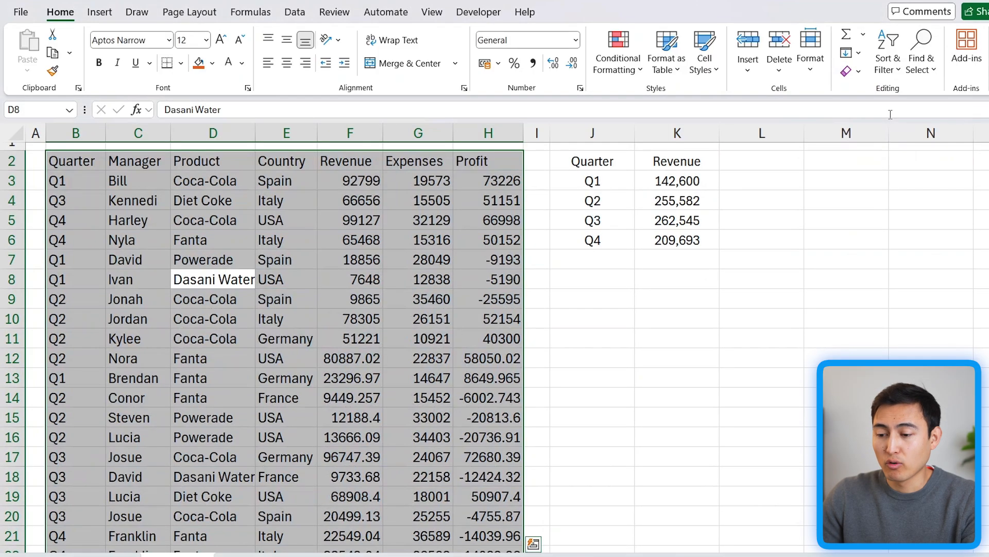
# Switch to the Power BI for Business Analytics course page and look through its lesson list, starting with Module 2.
pyautogui.click(221, 258)
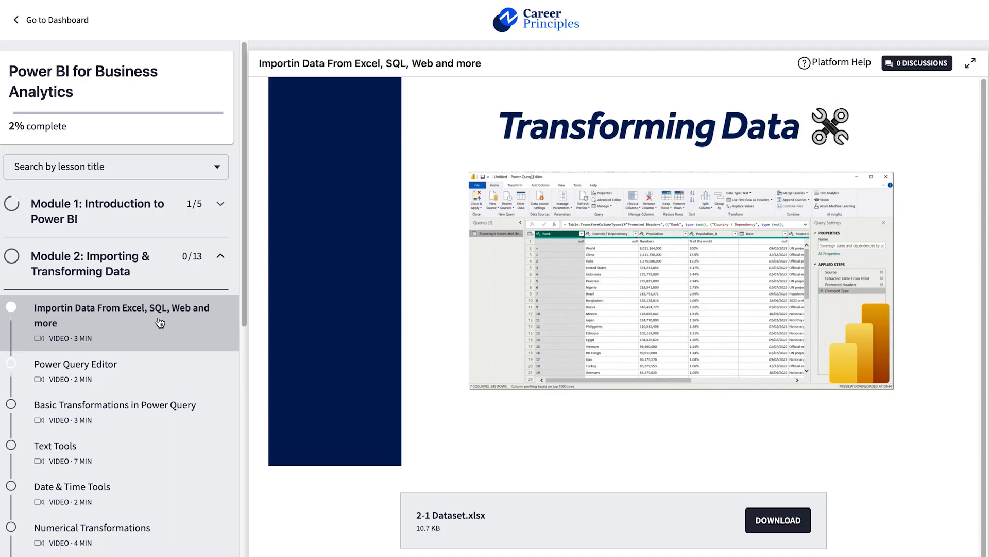
pyautogui.scroll(-1, 159, 322)
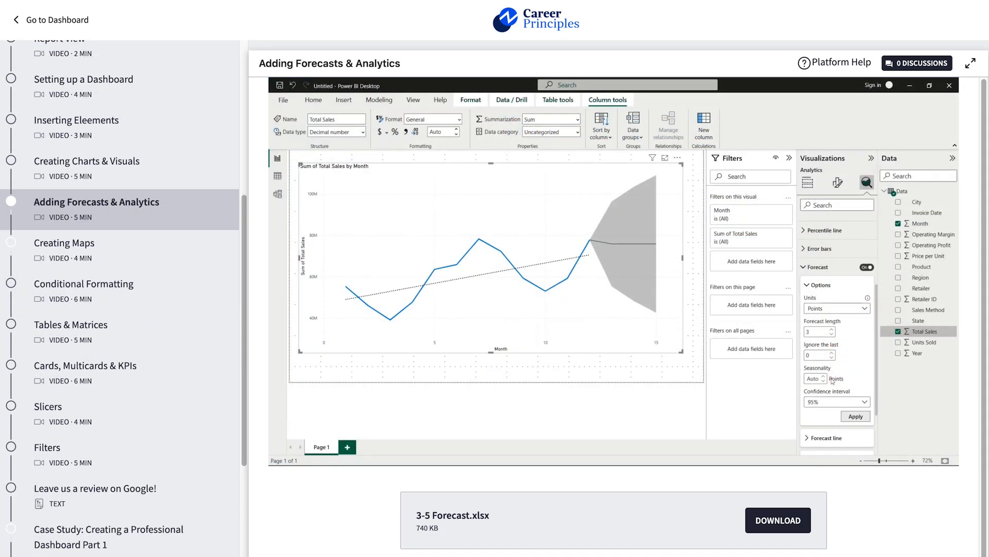
pyautogui.scroll(-1, 124, 299)
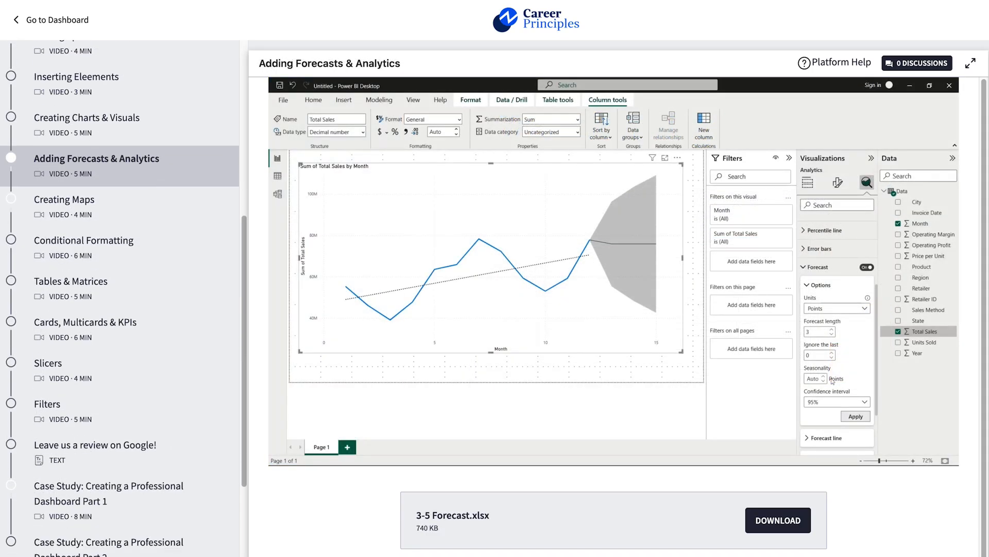